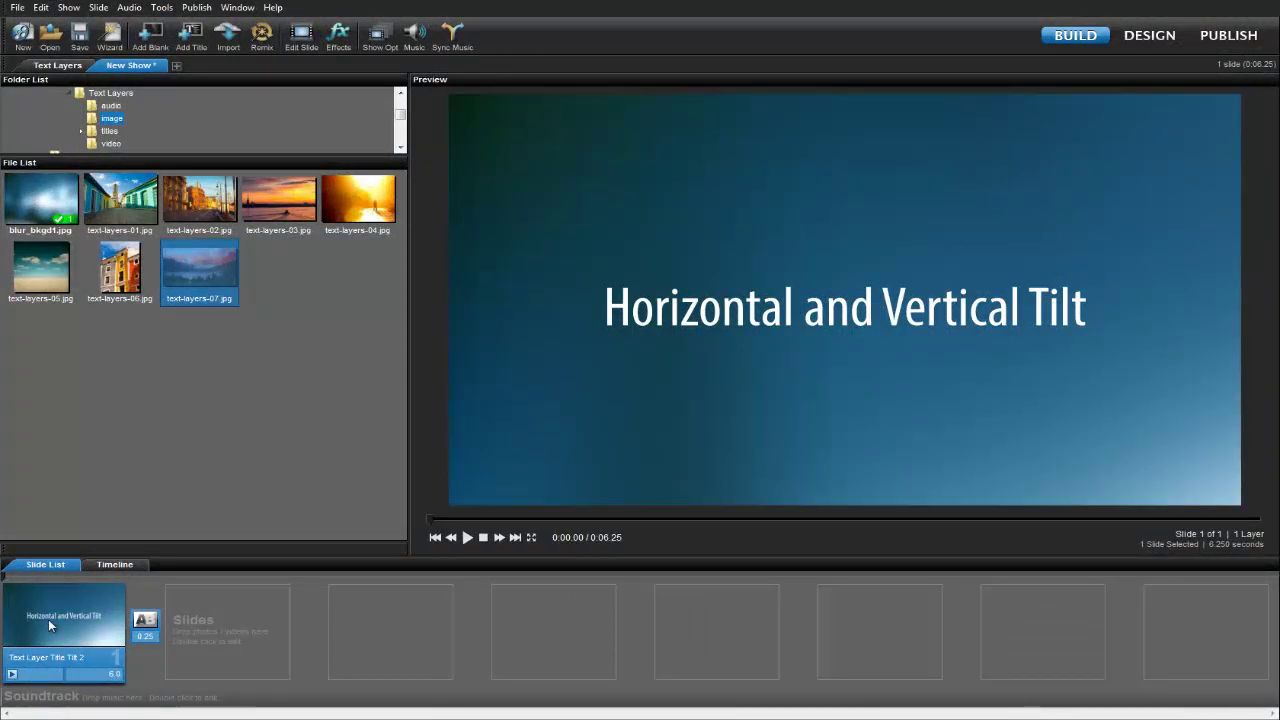
# Step: Convert the title slide's 'Horizontal and Vertical Tilt' caption into a text layer in Slide Options
pyautogui.doubleClick(48, 619)
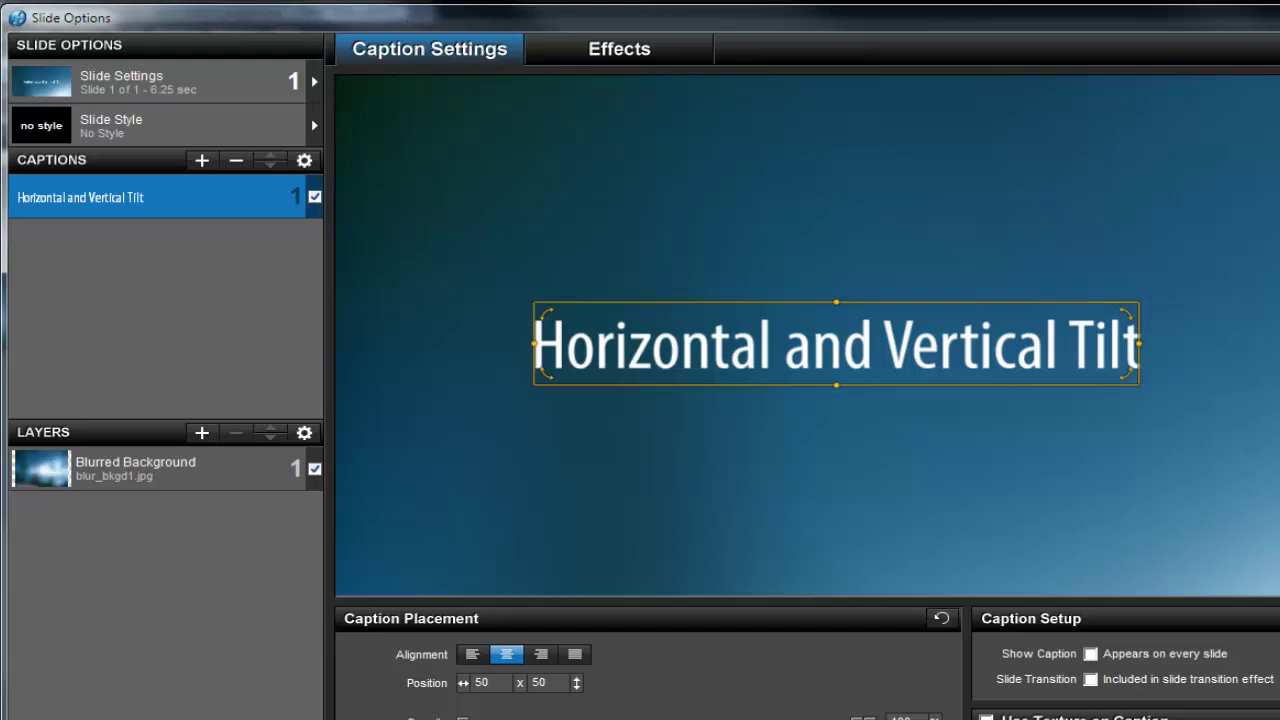
pyautogui.rightClick(226, 198)
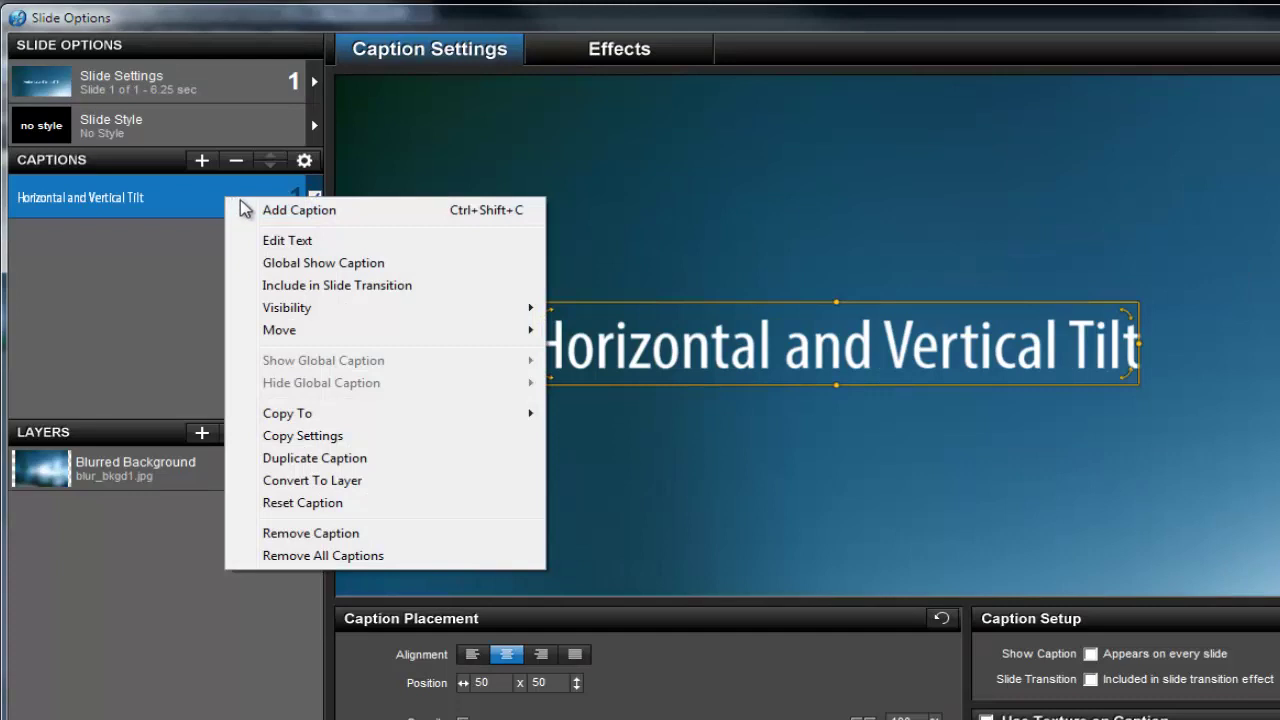
pyautogui.click(376, 489)
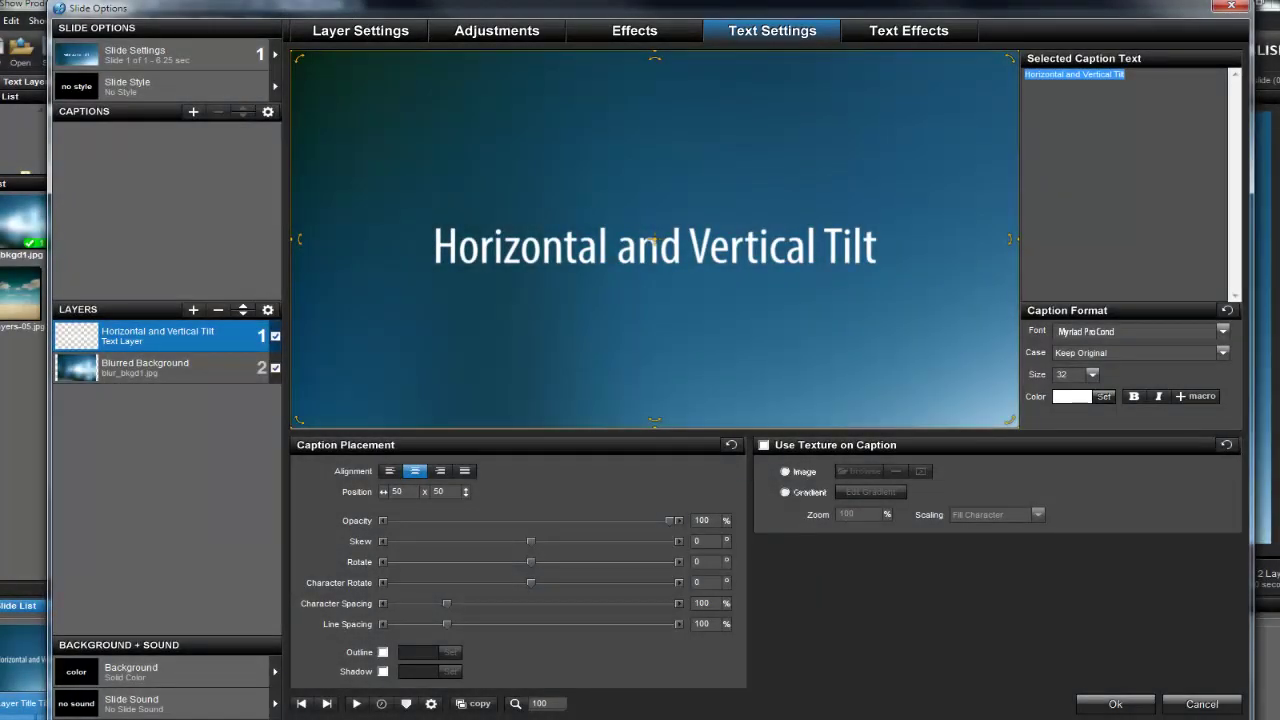
# Step: On the first keyframe, tilt the title vertically and horizontally and set Blur to 40
pyautogui.click(638, 37)
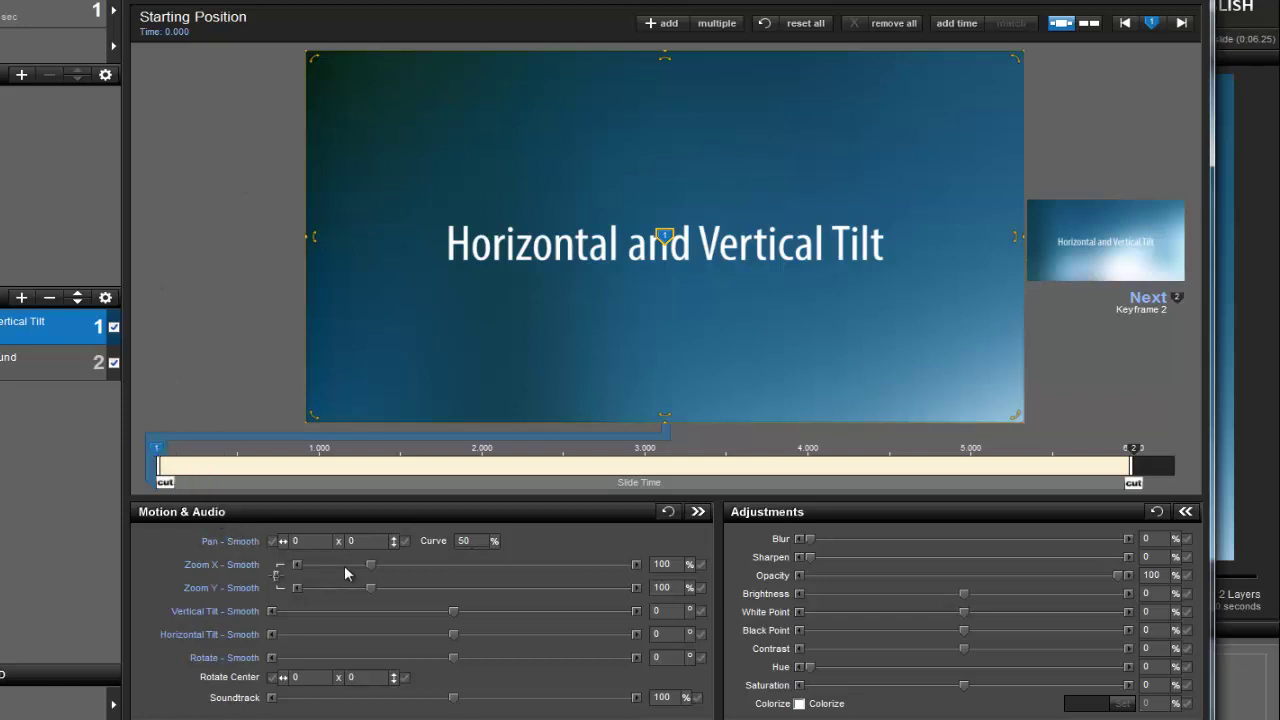
pyautogui.moveTo(455, 618); pyautogui.dragTo(484, 636)
pyautogui.click(1146, 540)
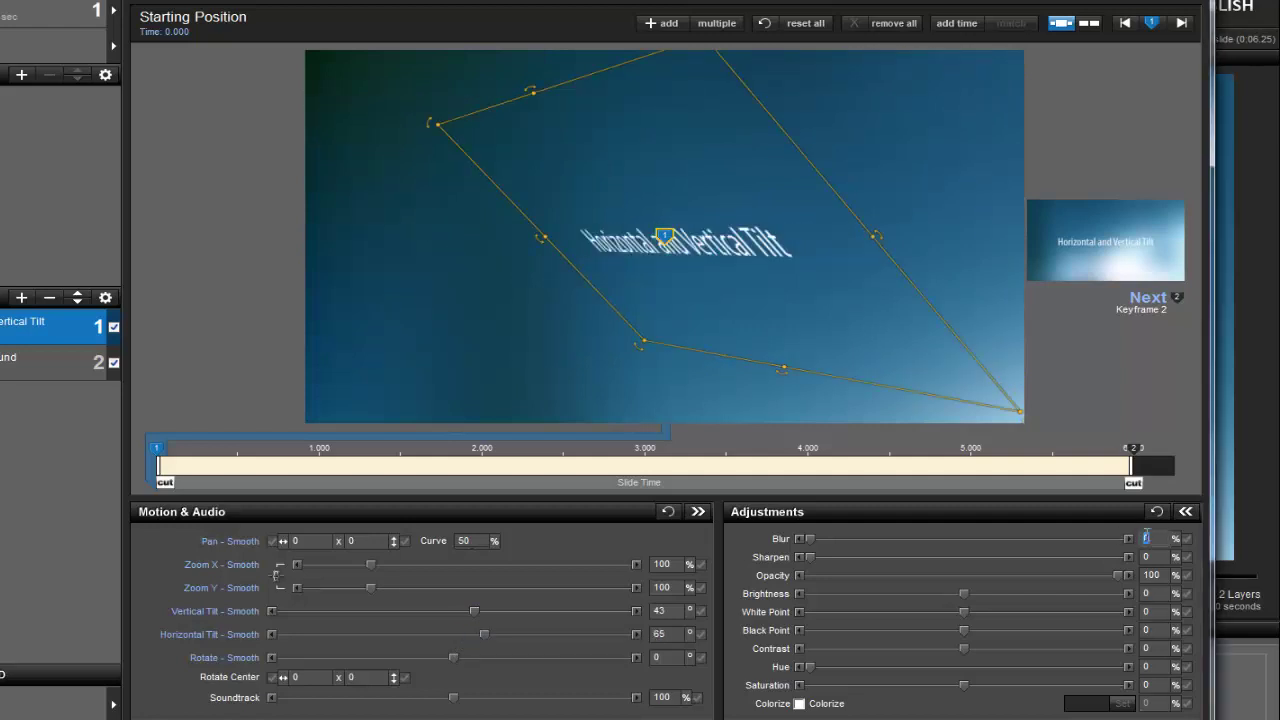
pyautogui.write('40')
pyautogui.press('Return')
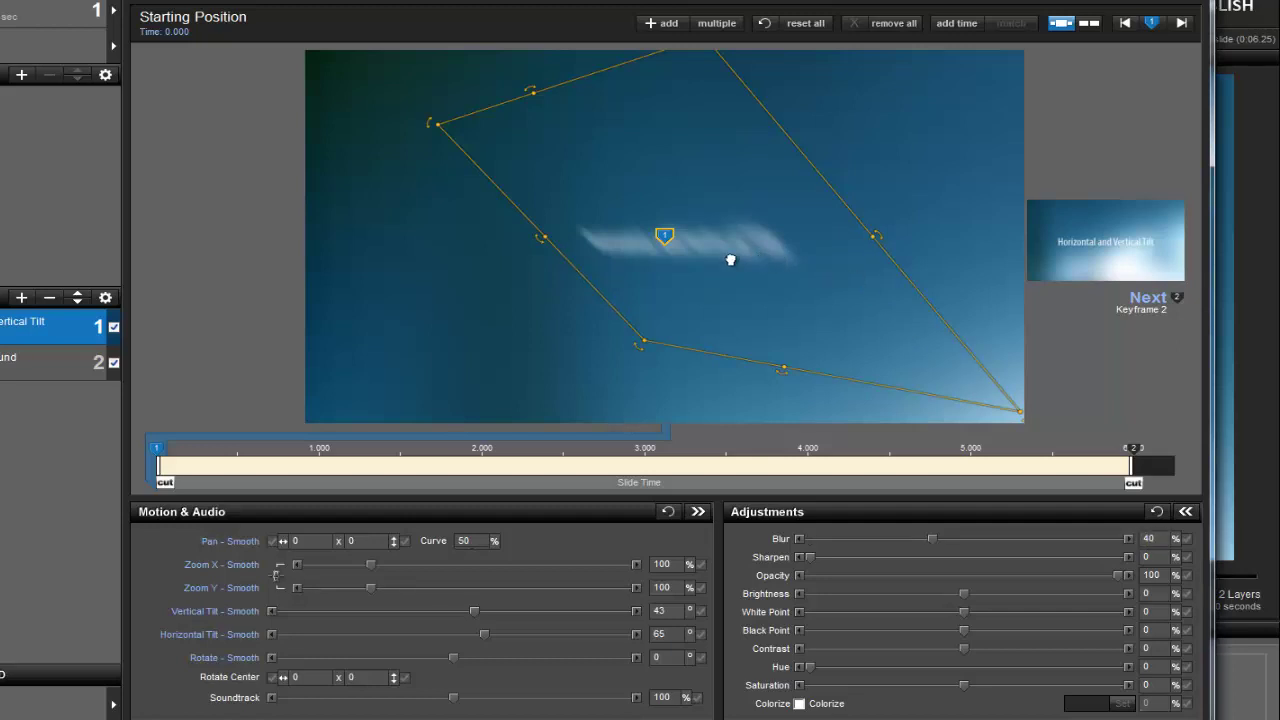
# Step: Pan the title off to the left at the start and move keyframe 2 to 2.500 seconds
pyautogui.moveTo(694, 260); pyautogui.dragTo(171, 265)
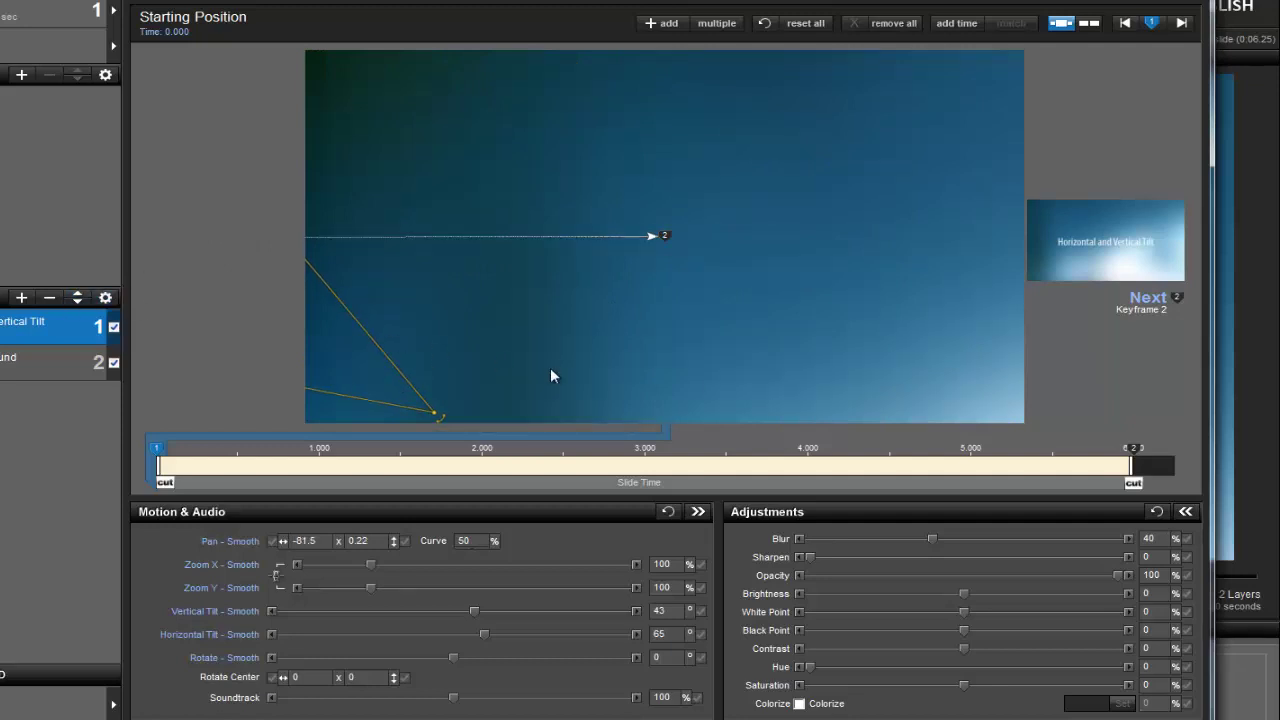
pyautogui.moveTo(1132, 449); pyautogui.dragTo(882, 449)
pyautogui.moveTo(751, 457); pyautogui.dragTo(560, 458)
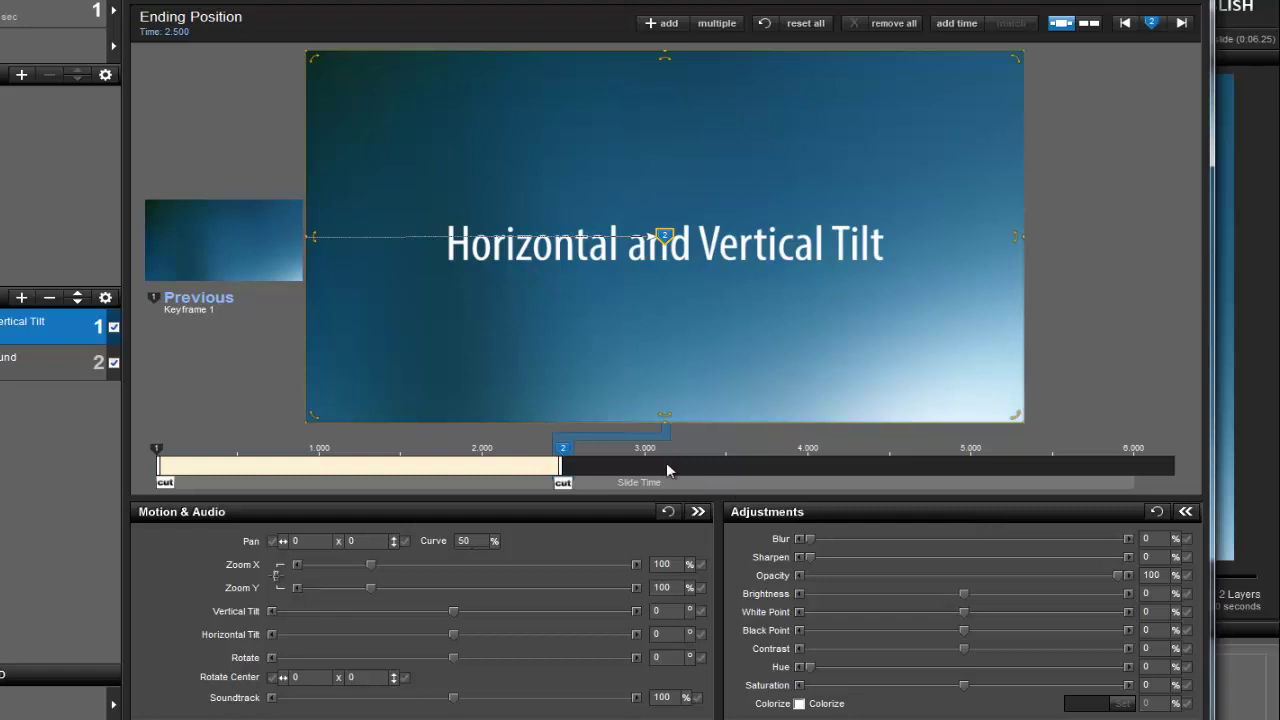
# Step: Insert keyframe 3 at 3.250 seconds with Pan X set to 2
pyautogui.rightClick(634, 469)
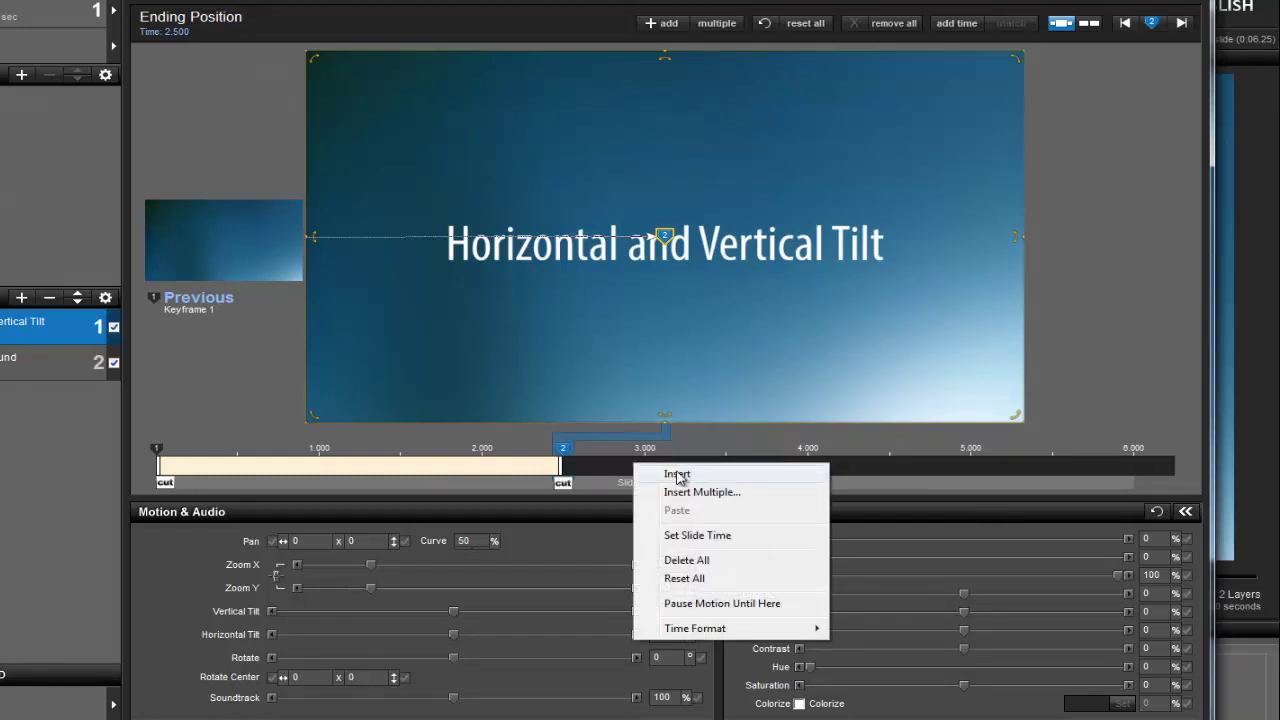
pyautogui.click(677, 474)
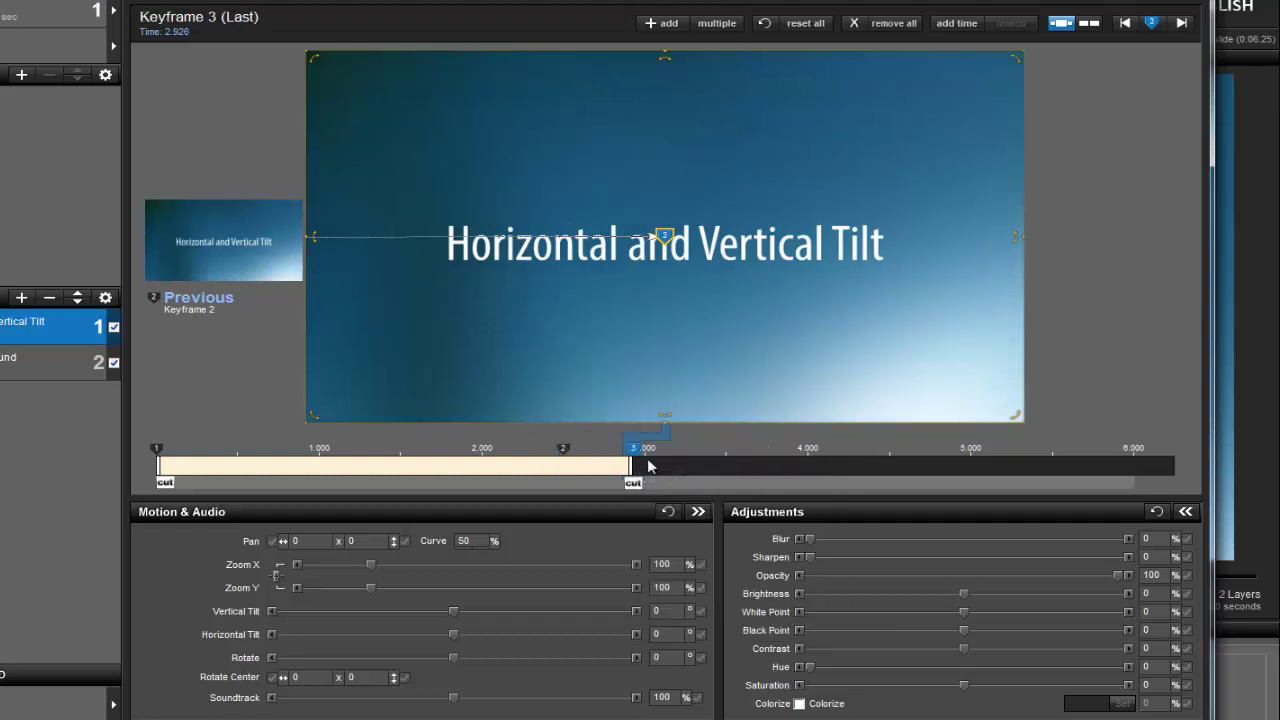
pyautogui.moveTo(634, 447); pyautogui.dragTo(689, 455)
pyautogui.click(303, 541)
pyautogui.write('2')
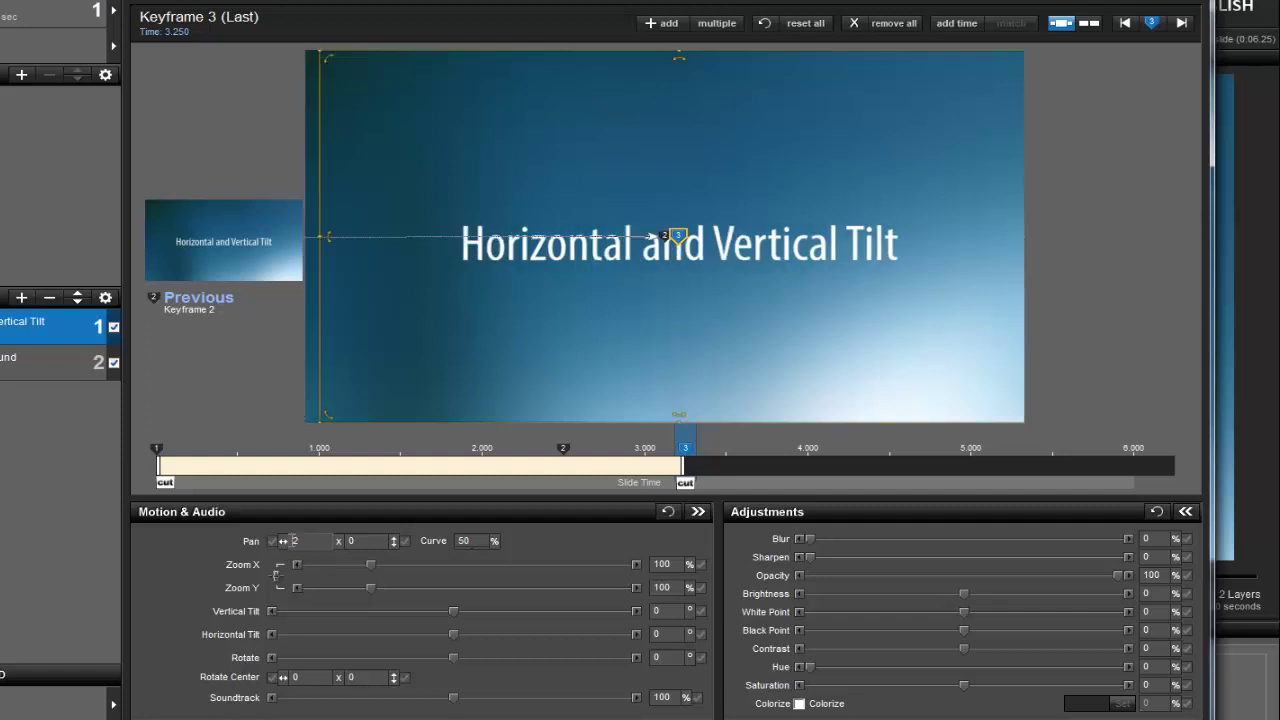
# Step: Insert keyframe 4 and move it to the slide's end at 6.25 seconds
pyautogui.rightClick(711, 460)
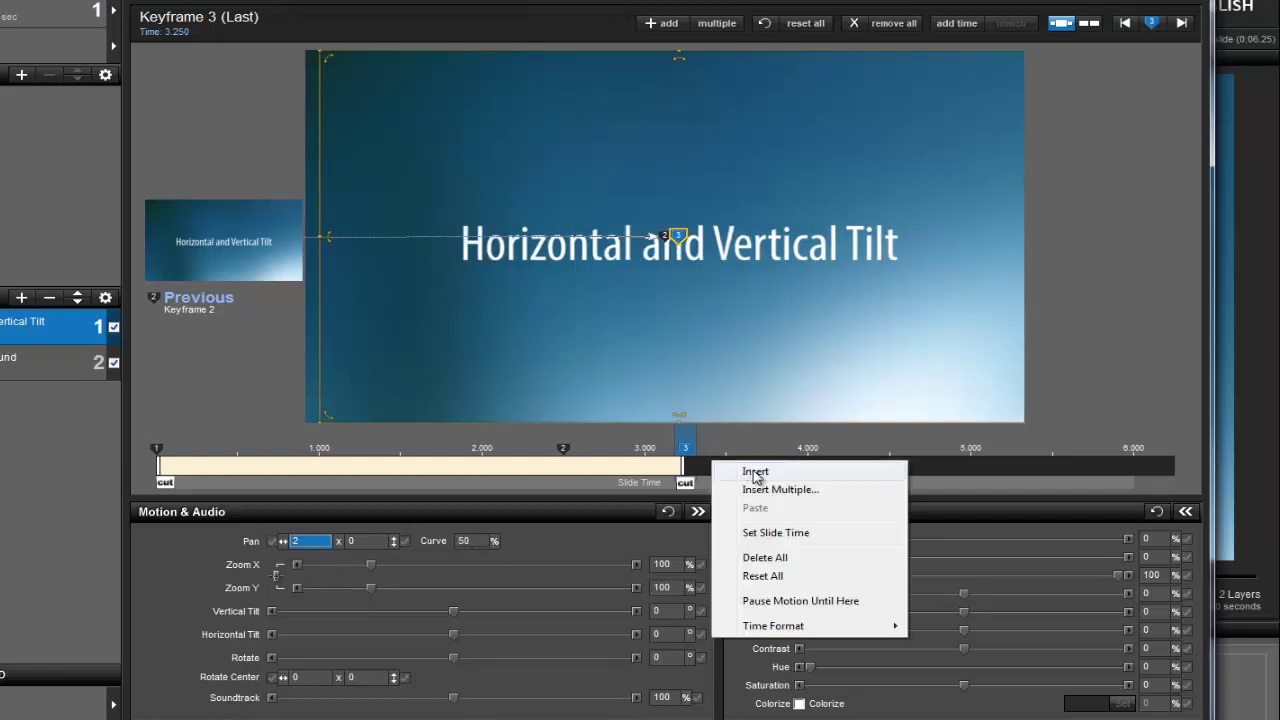
pyautogui.click(755, 473)
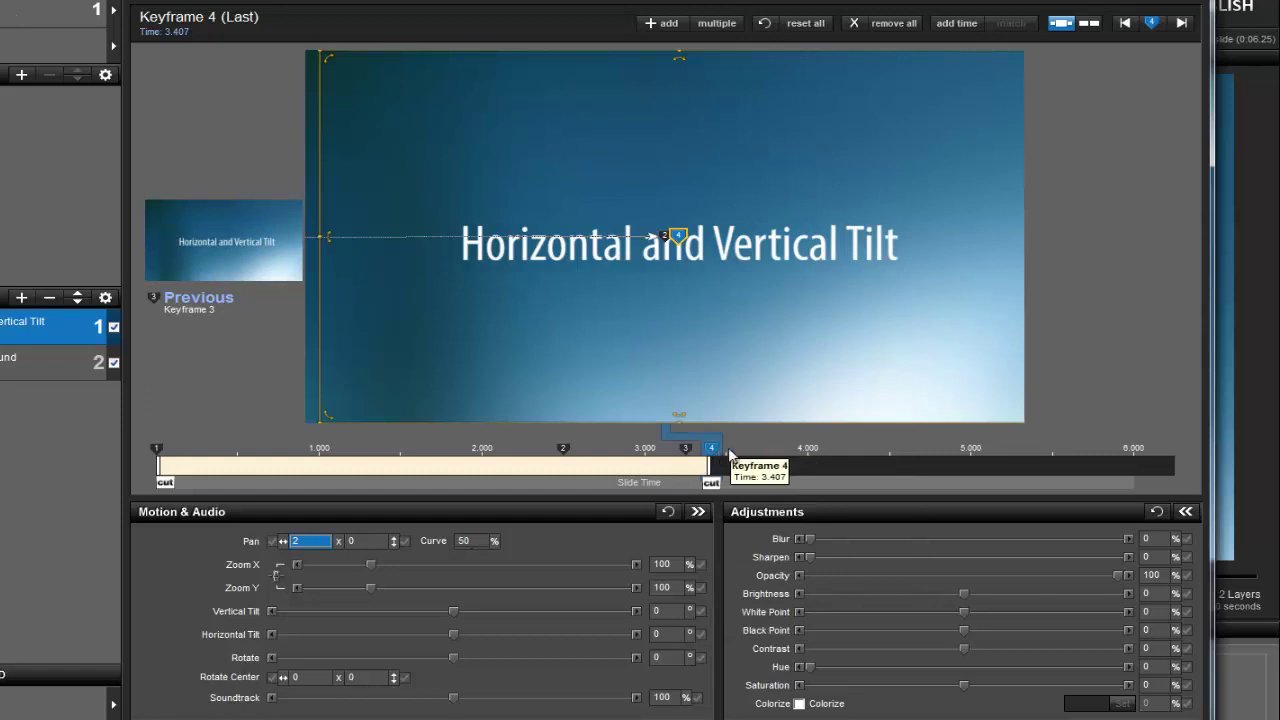
pyautogui.moveTo(730, 455); pyautogui.dragTo(1175, 458)
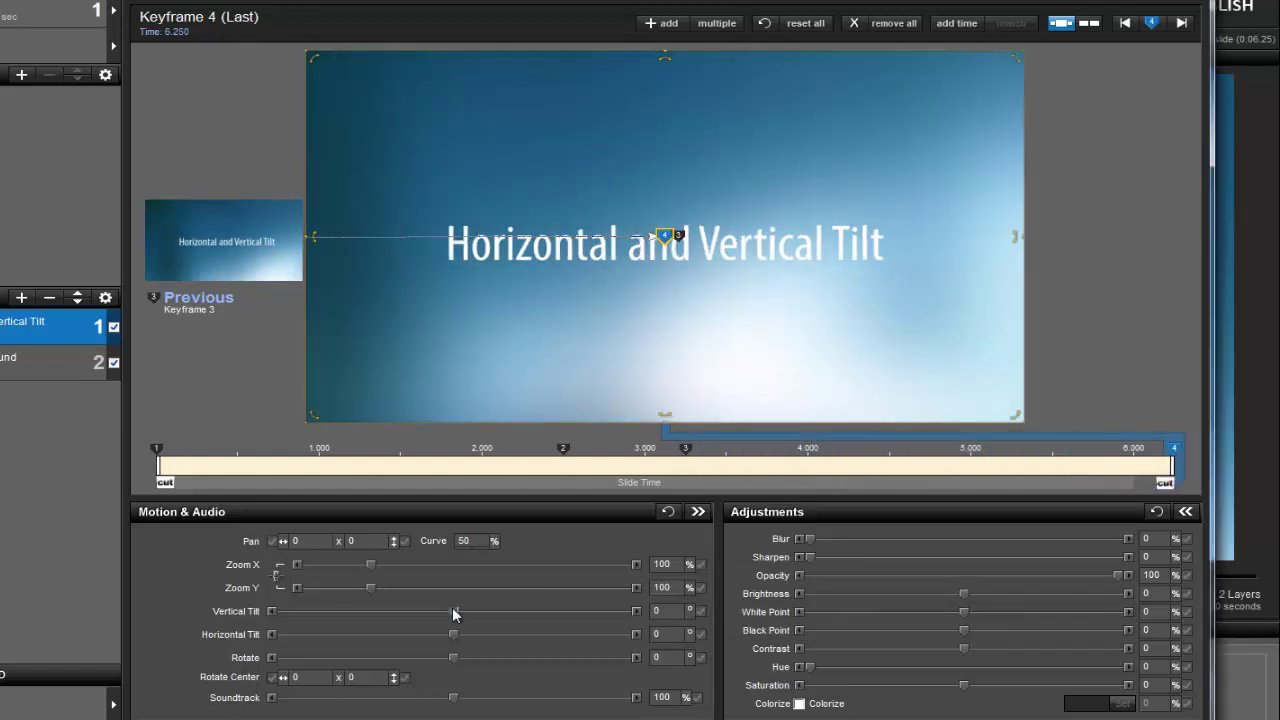
# Step: On keyframe 4, set Vertical Tilt -60, Horizontal Tilt 86 and Blur 30
pyautogui.moveTo(452, 611); pyautogui.dragTo(497, 632)
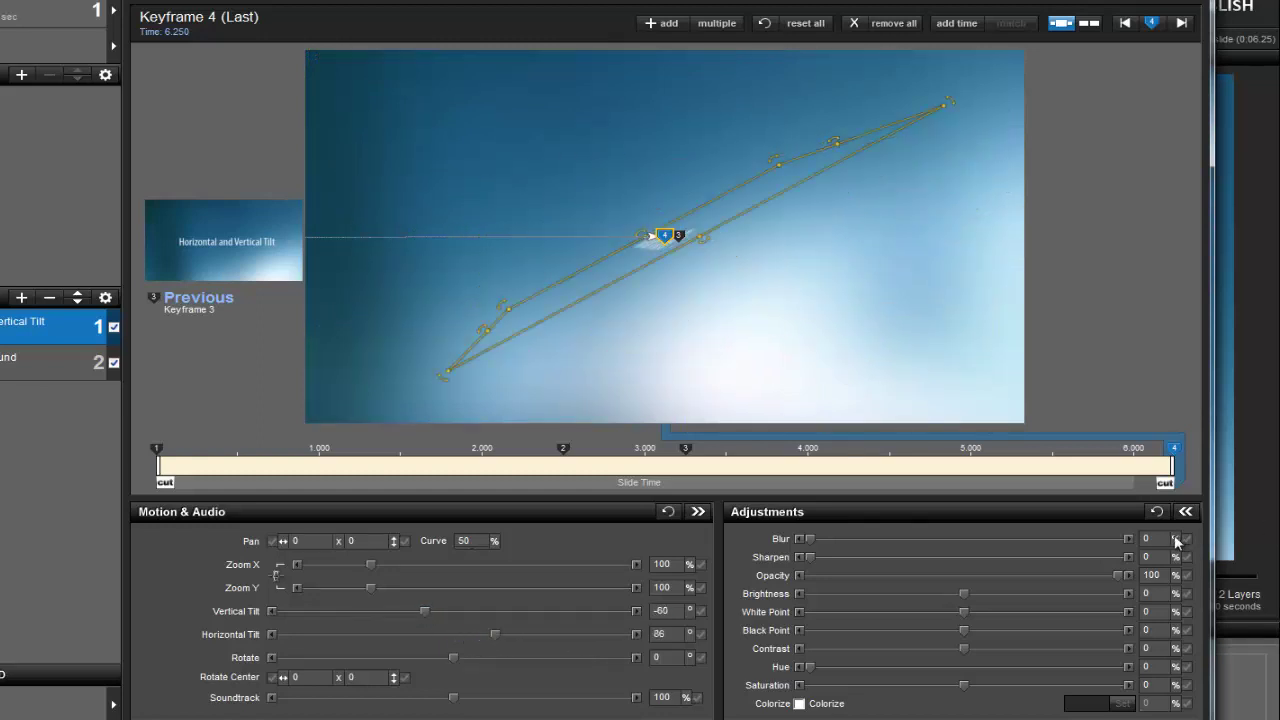
pyautogui.click(1163, 538)
pyautogui.write('30')
pyautogui.press('Return')
# Step: Pan the title right to 71.87 at the end and play the slide preview
pyautogui.moveTo(664, 240)
pyautogui.mouseDown()
pyautogui.moveTo(943, 223)
pyautogui.moveTo(1065, 236)
pyautogui.mouseUp()
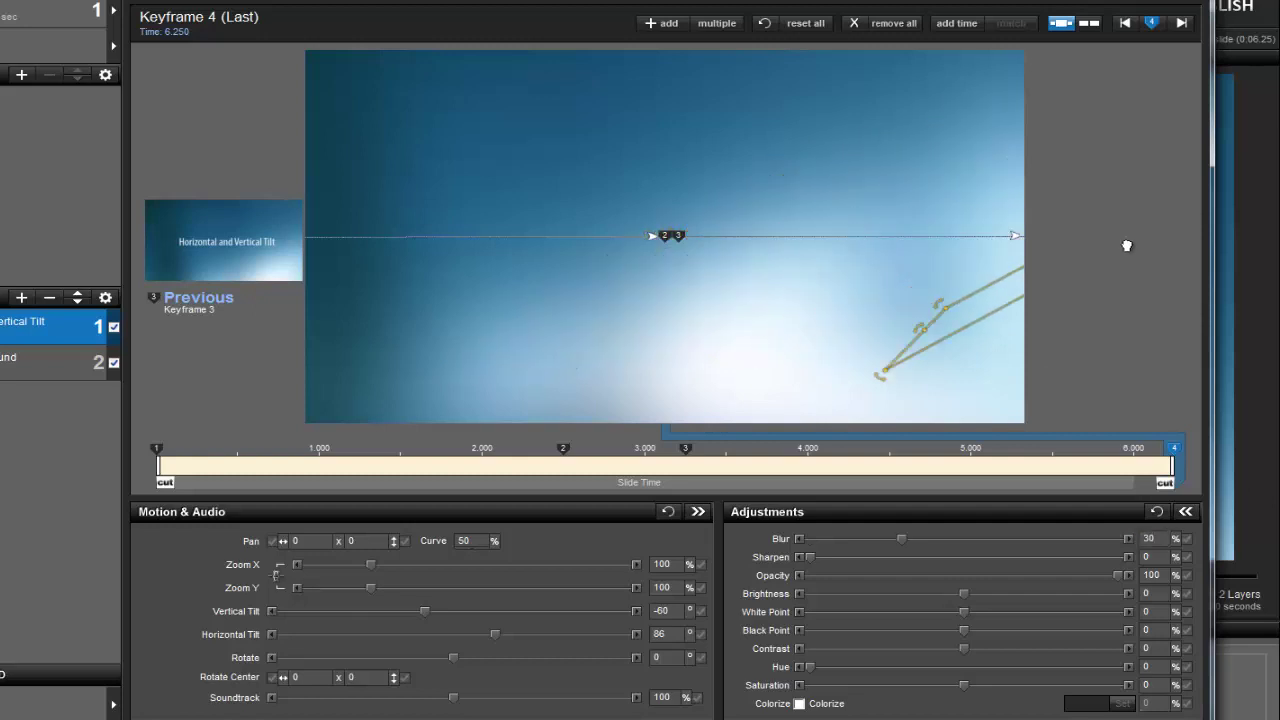
pyautogui.moveTo(1131, 245); pyautogui.dragTo(1182, 243)
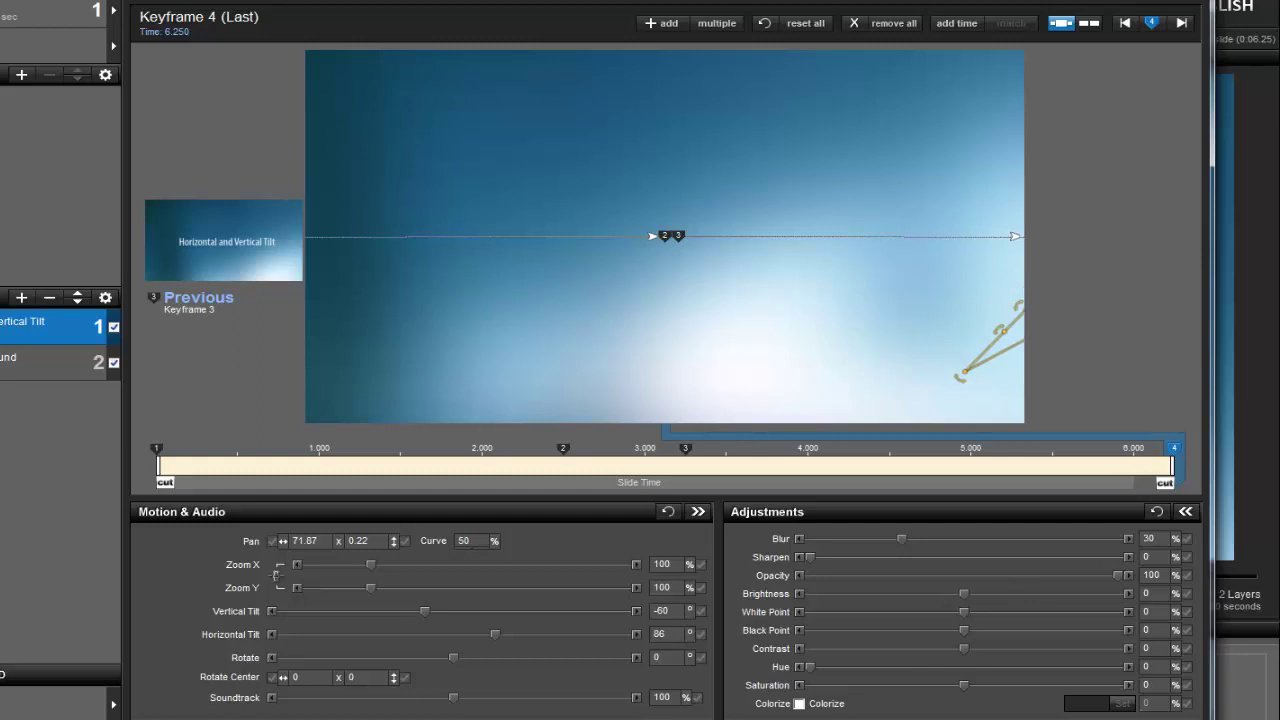
pyautogui.press('space')
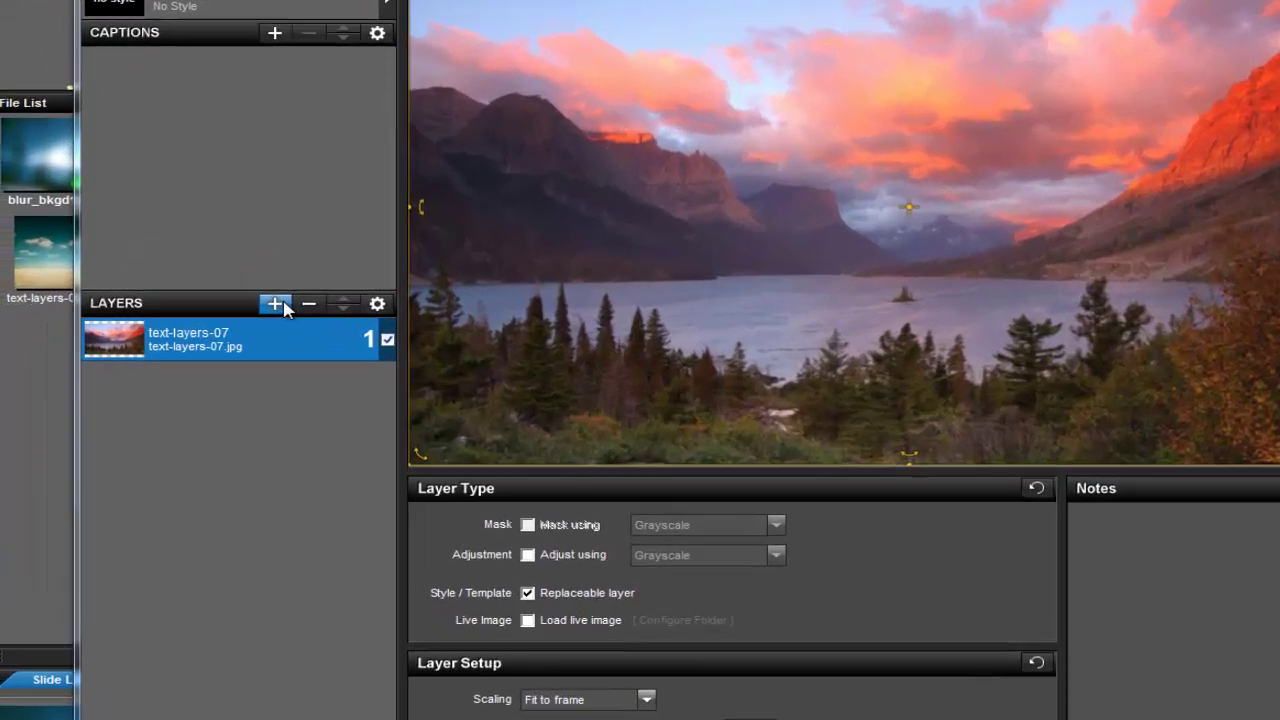
# Step: Add a new text layer reading 'mask' above the mountain lake photo on slide 2
pyautogui.click(173, 308)
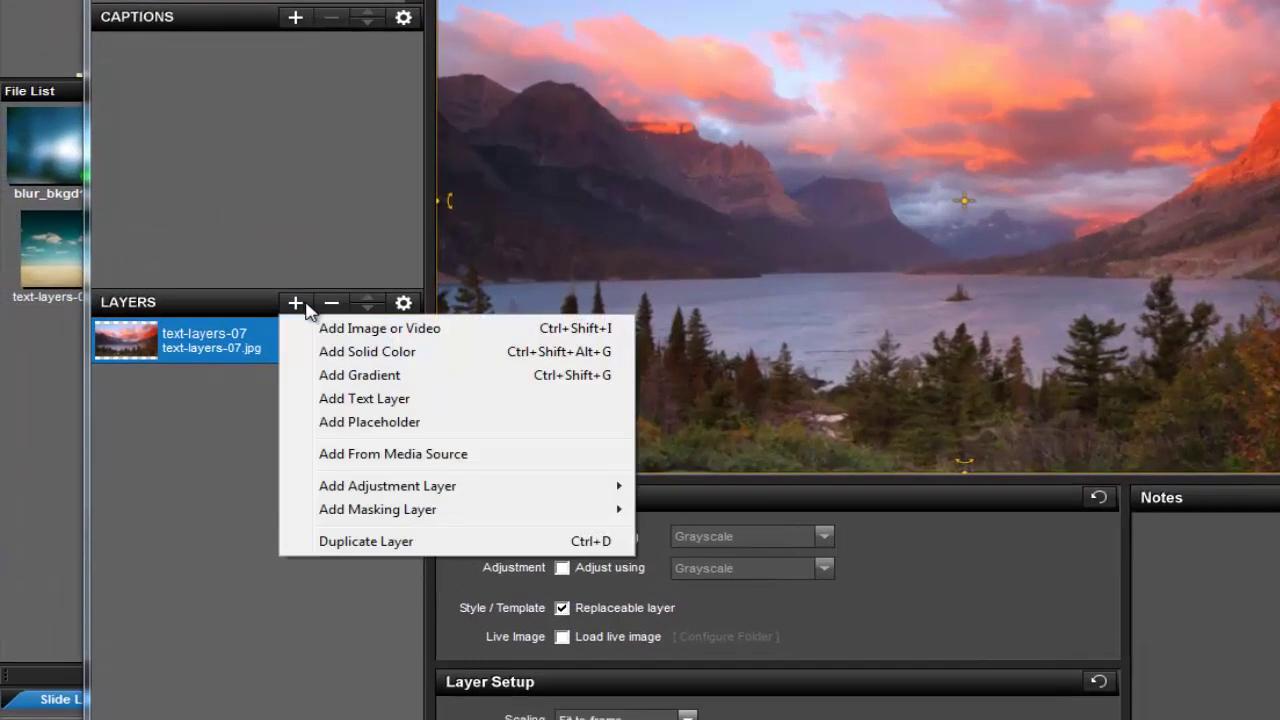
pyautogui.click(424, 405)
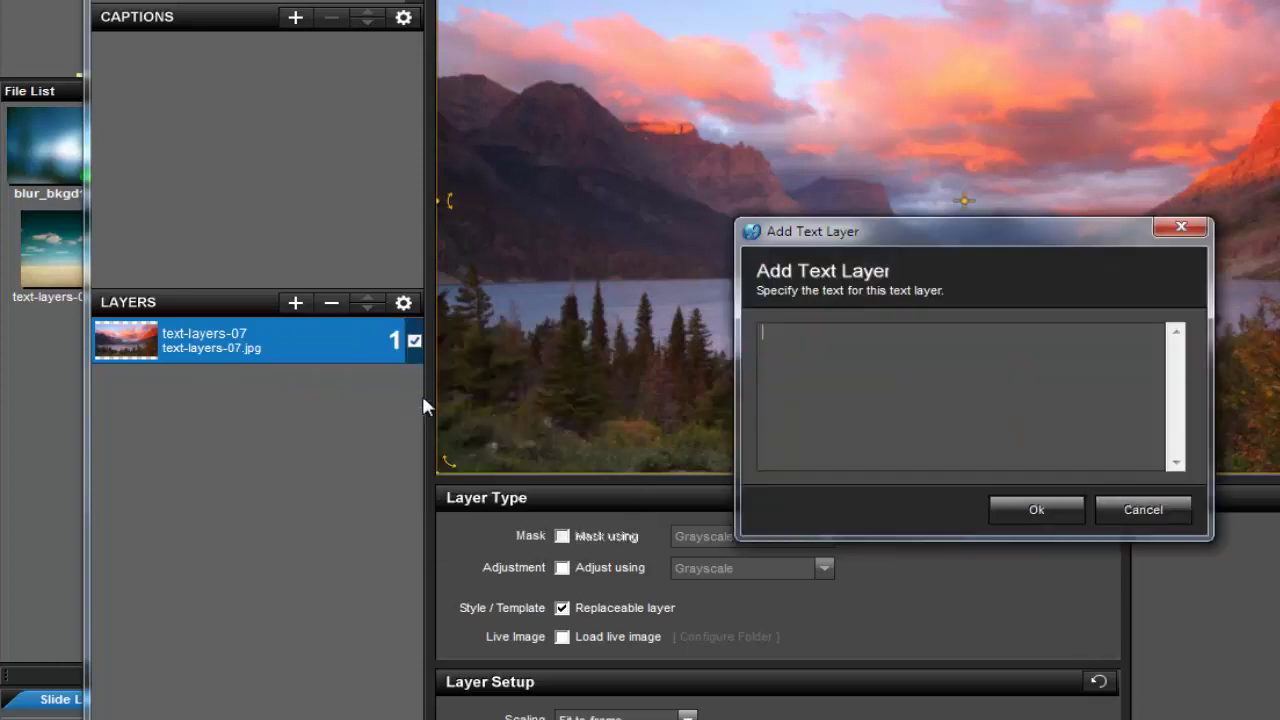
pyautogui.write('mask')
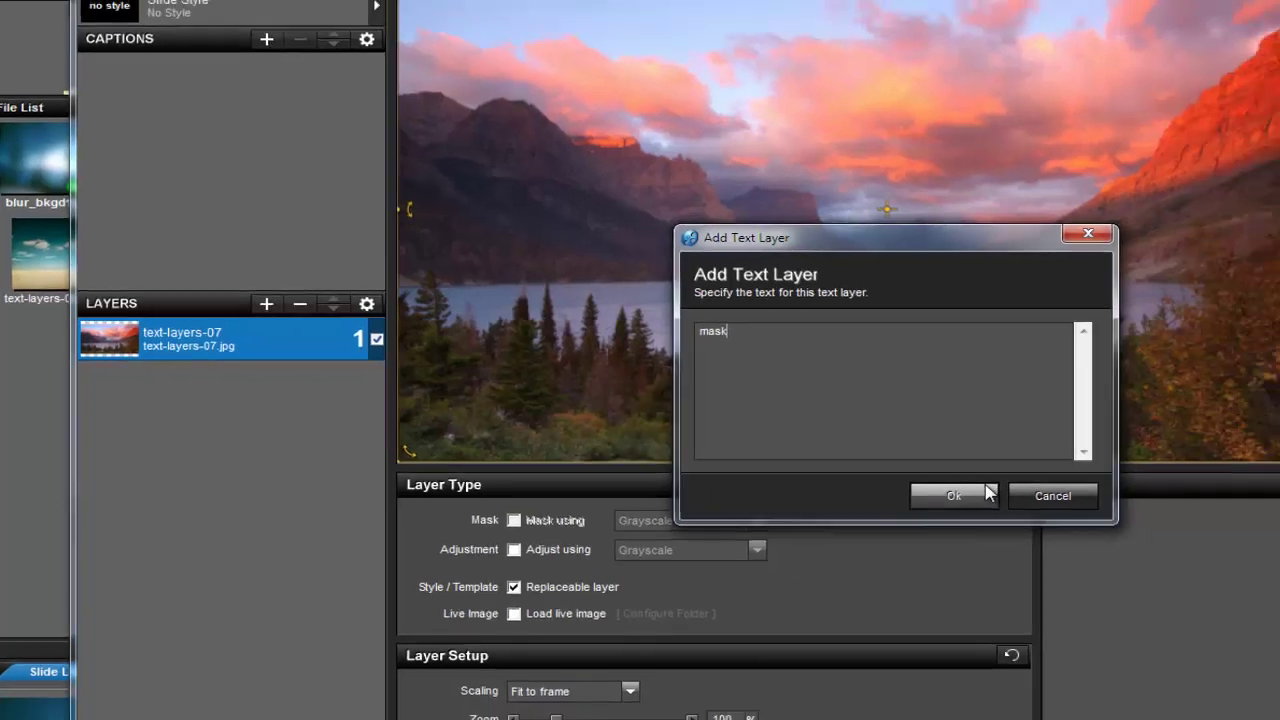
pyautogui.click(987, 493)
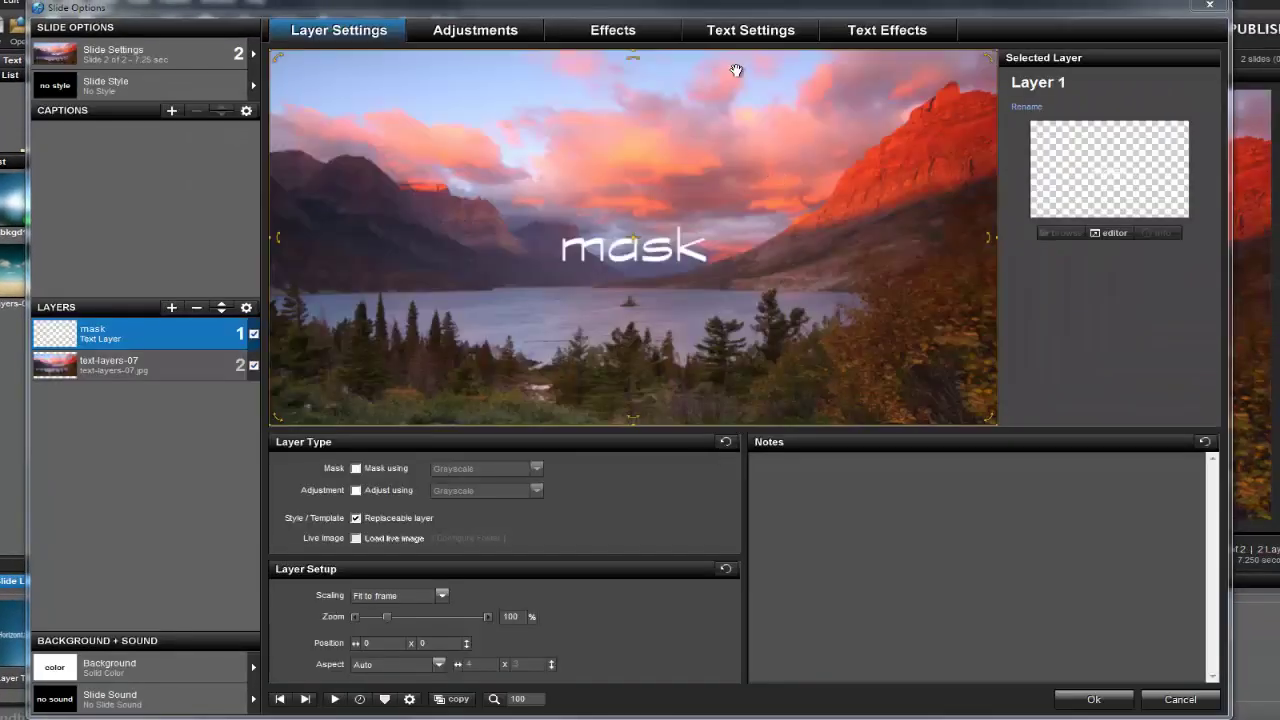
# Step: Set the 'mask' text to the Impact font at size 100
pyautogui.click(787, 33)
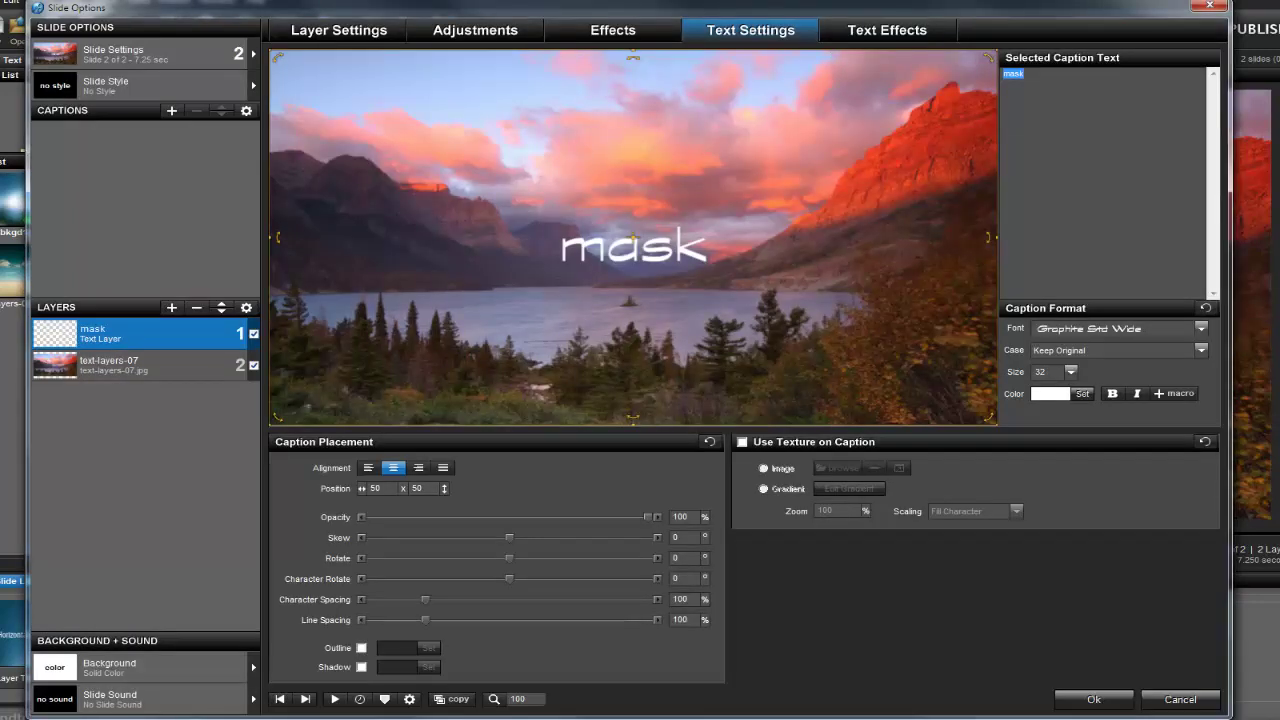
pyautogui.click(1201, 329)
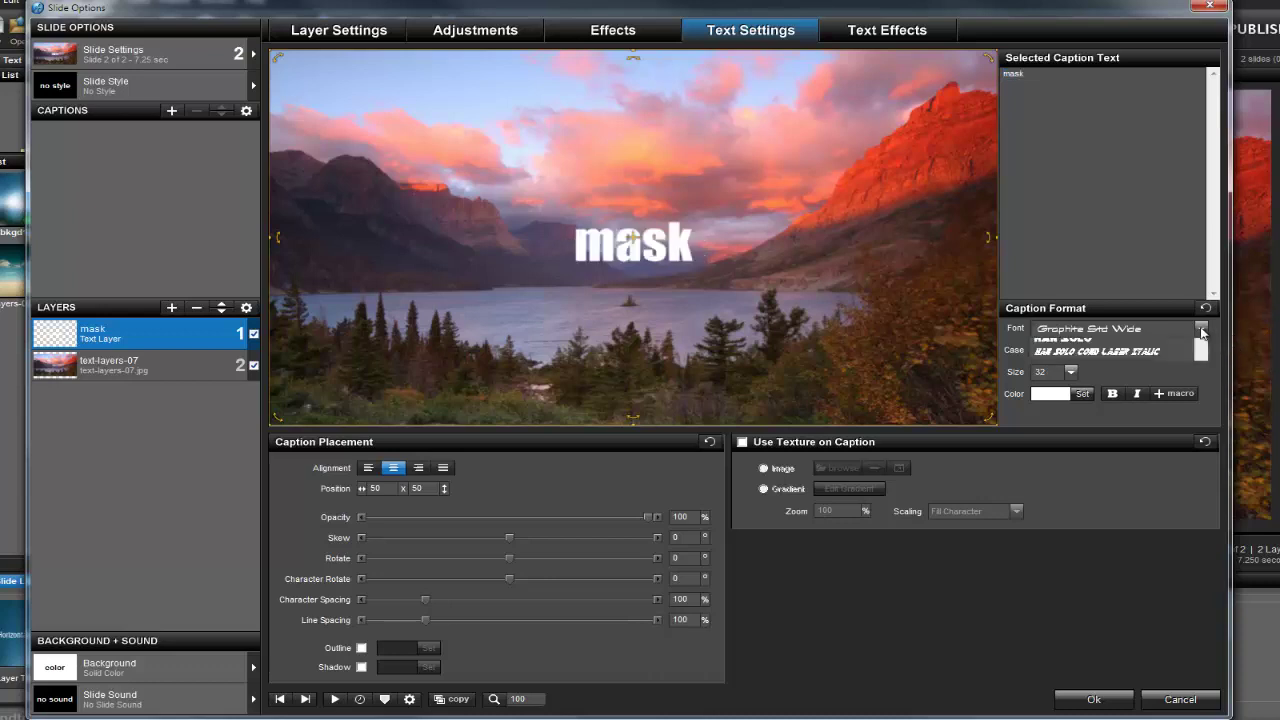
pyautogui.click(1076, 346)
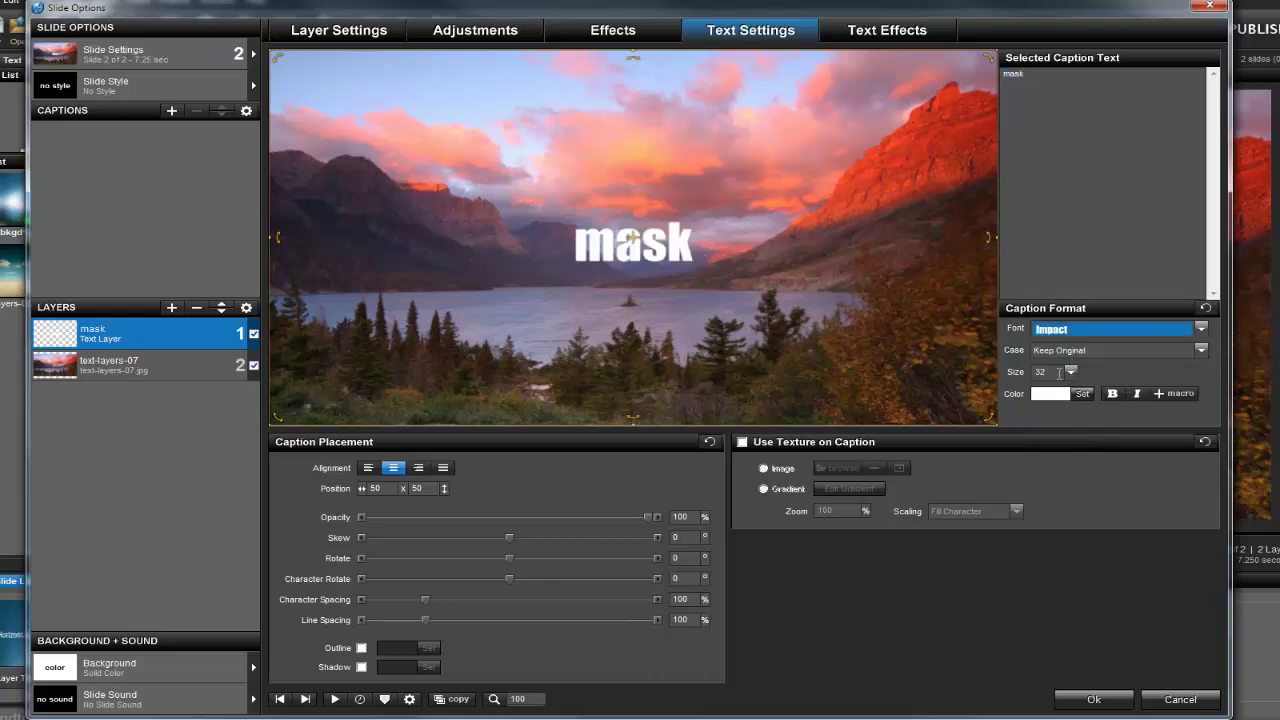
pyautogui.doubleClick(1058, 371)
pyautogui.write('100')
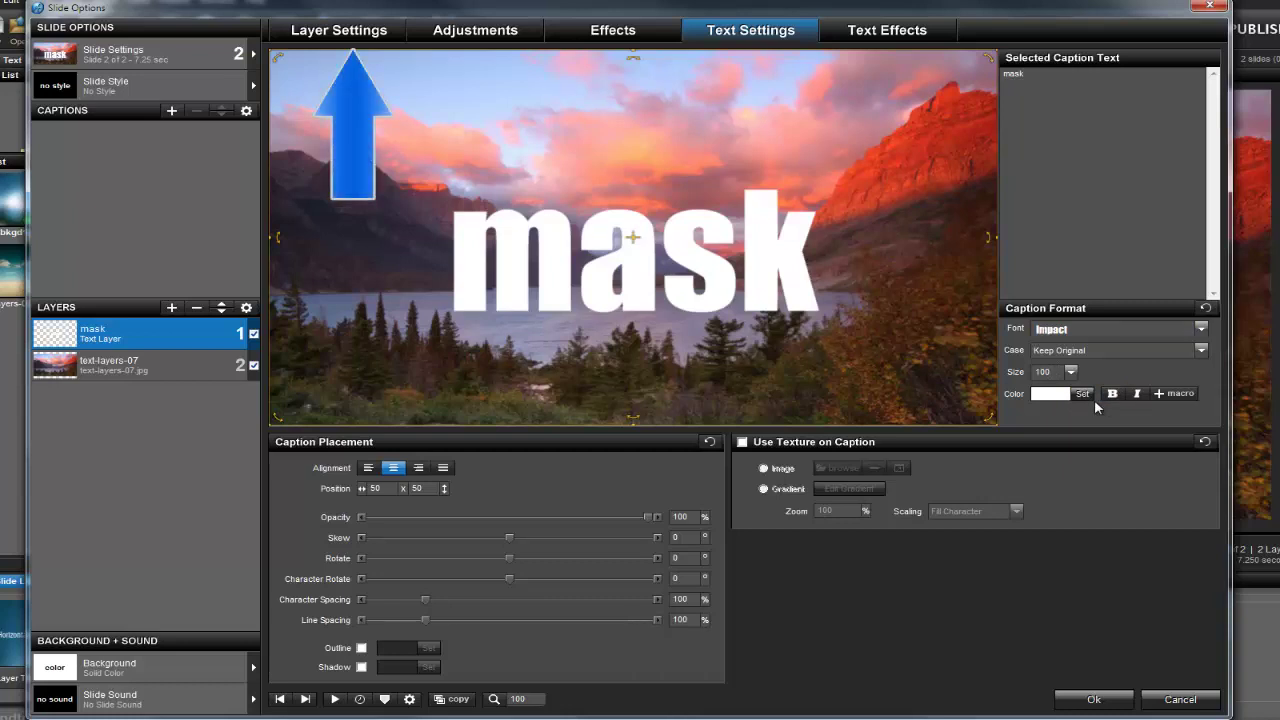
# Step: Turn on Mask using (Transparency) for the text layer and preview the slide to check it
pyautogui.click(339, 30)
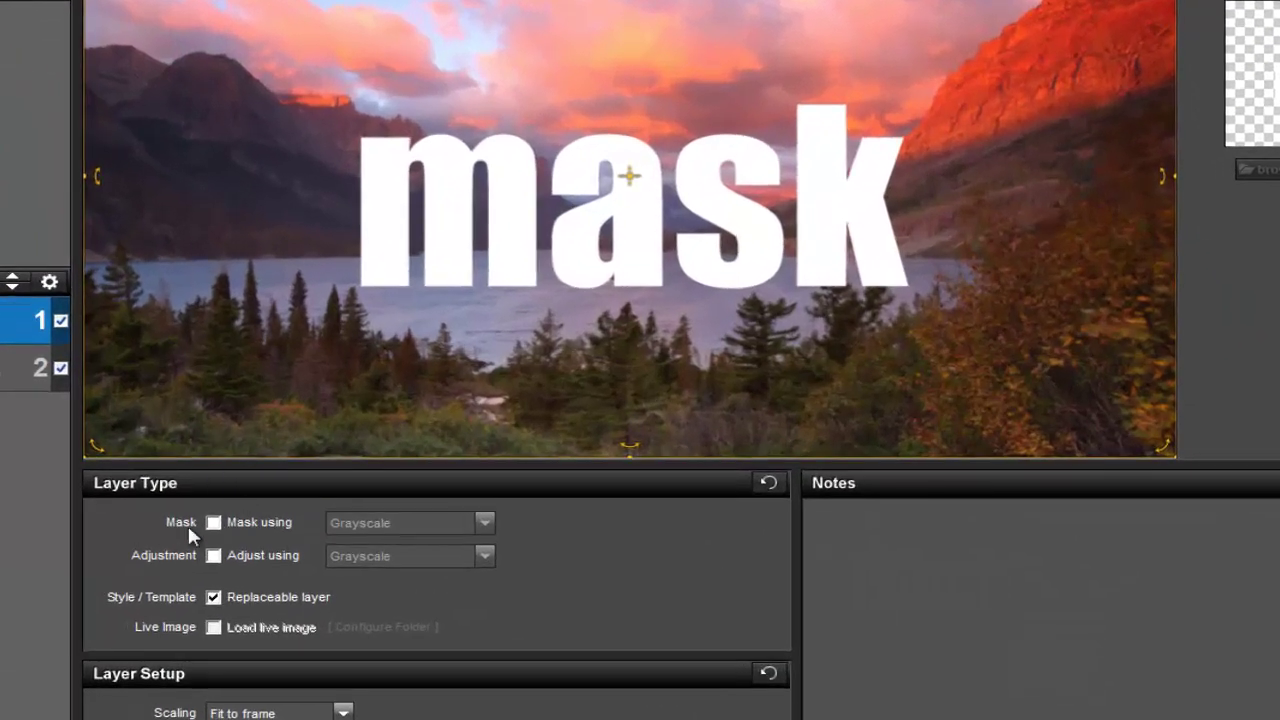
pyautogui.click(231, 527)
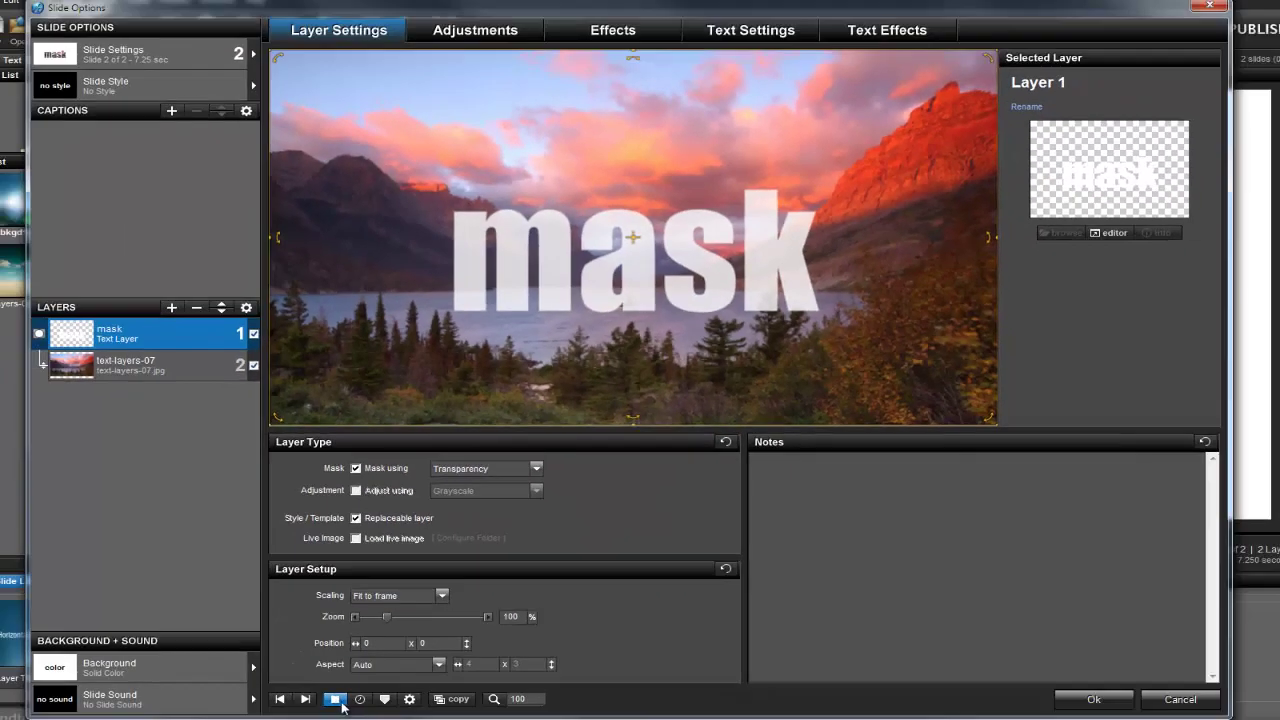
pyautogui.click(343, 702)
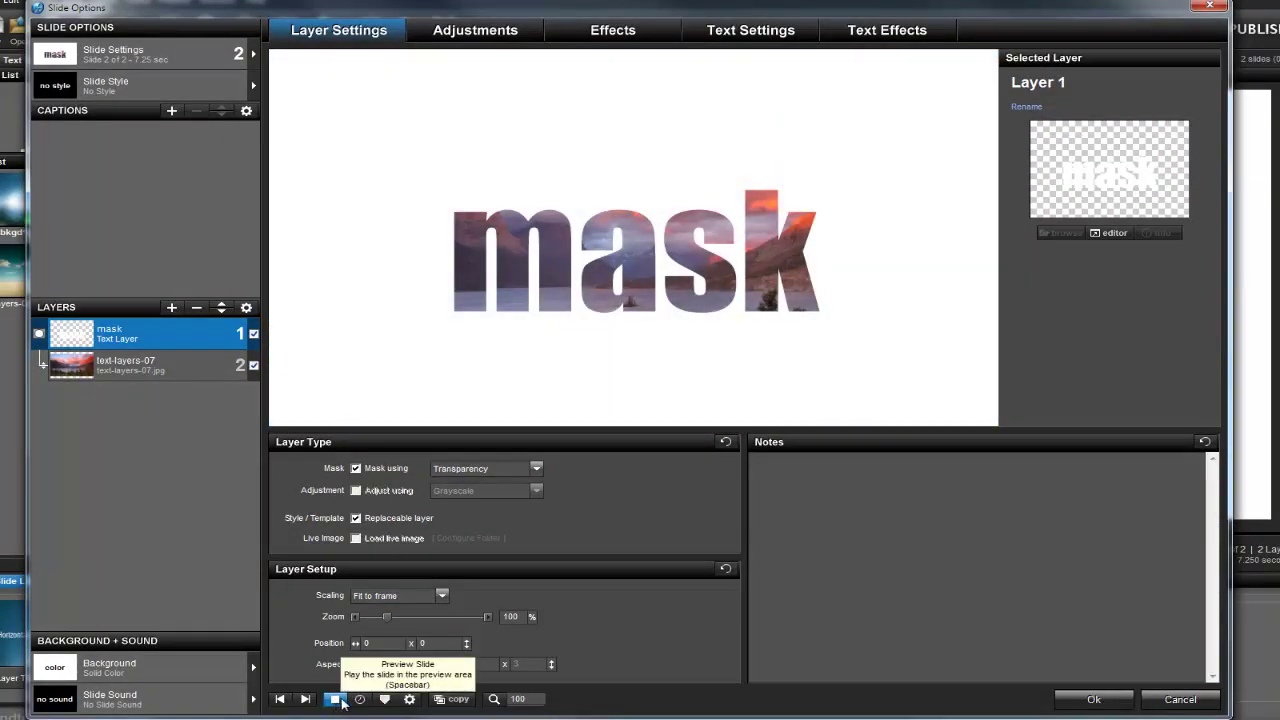
pyautogui.click(336, 699)
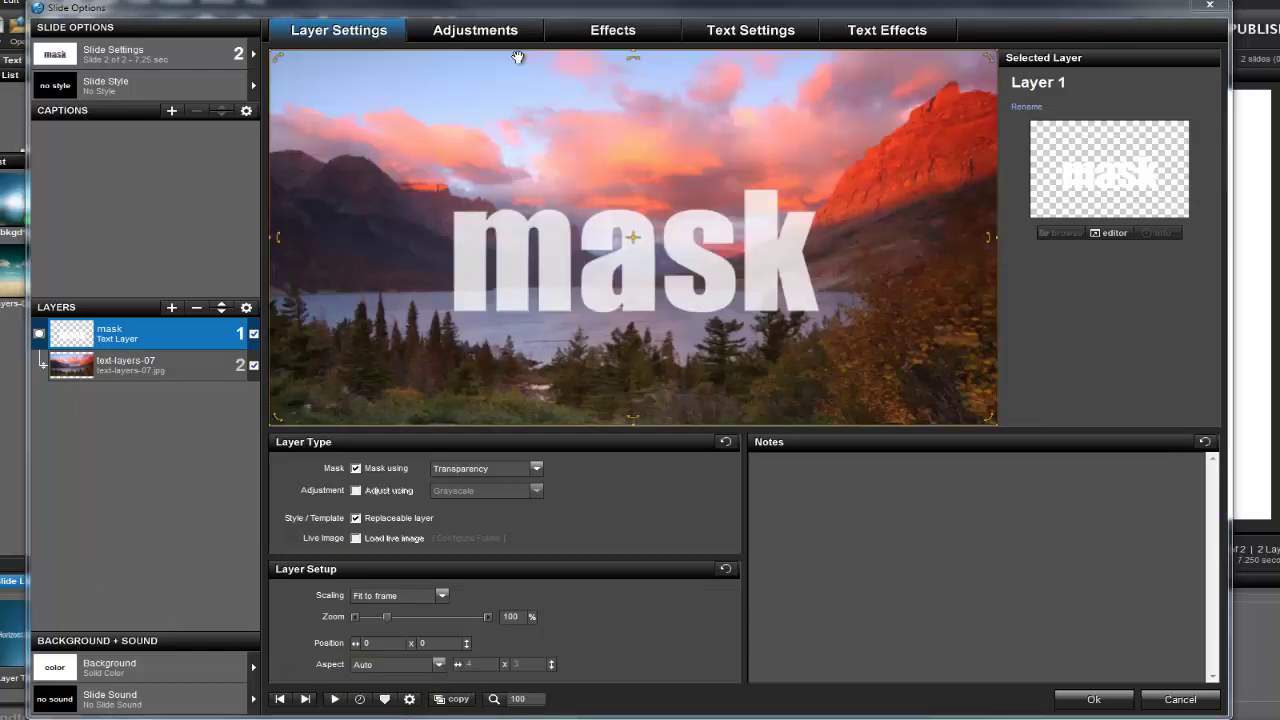
# Step: Set the mask layer's Pan X to -80 at the starting position and 80 at the ending position
pyautogui.click(575, 38)
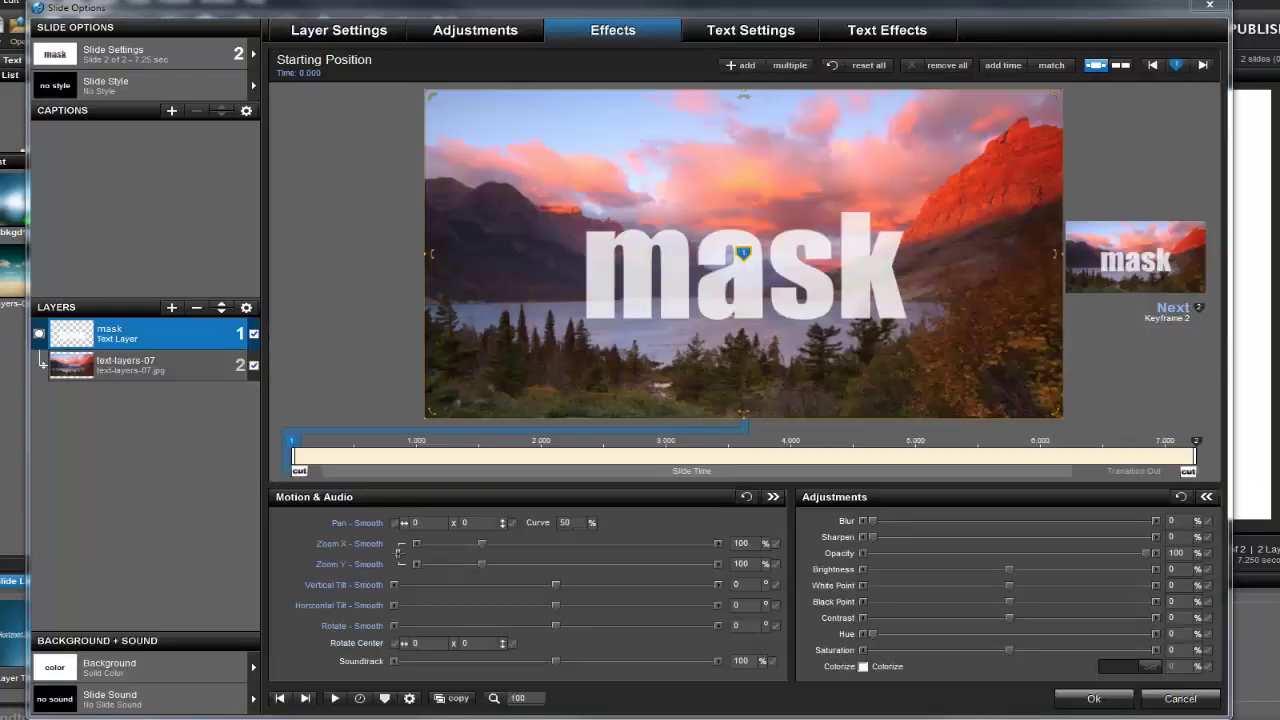
pyautogui.write('80')
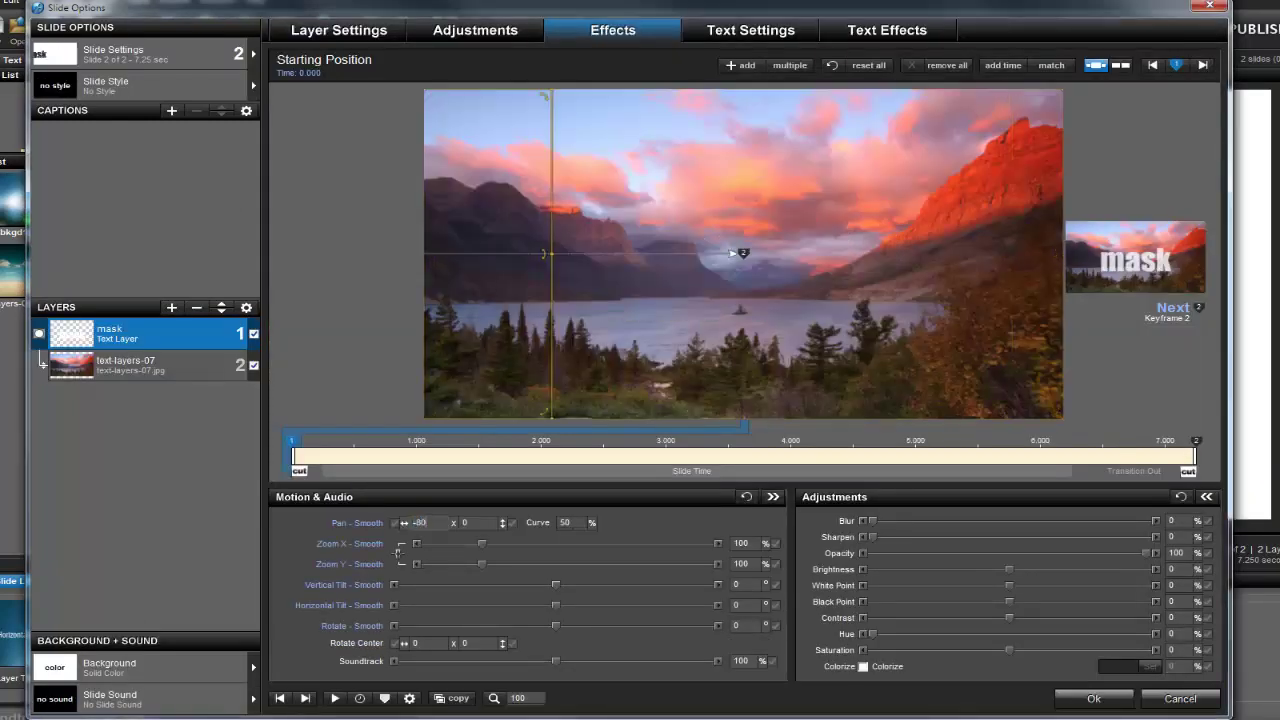
pyautogui.press('Tab')
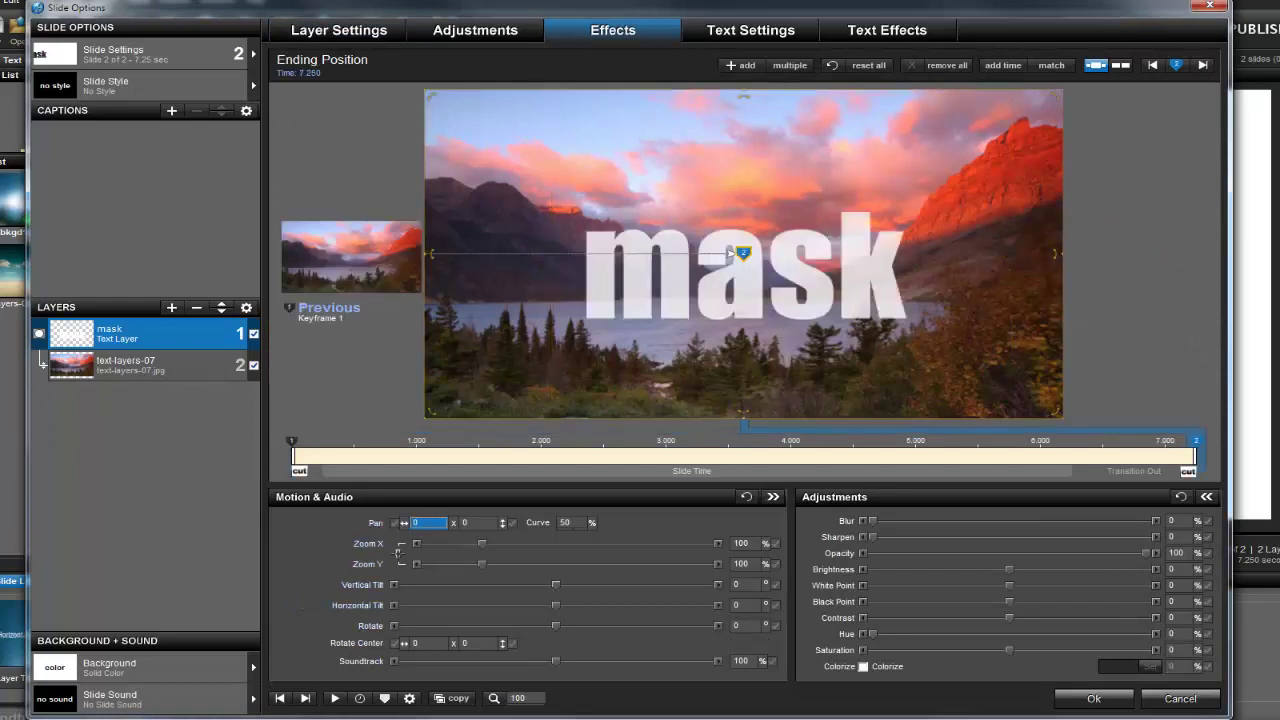
pyautogui.write('80')
pyautogui.press('space')
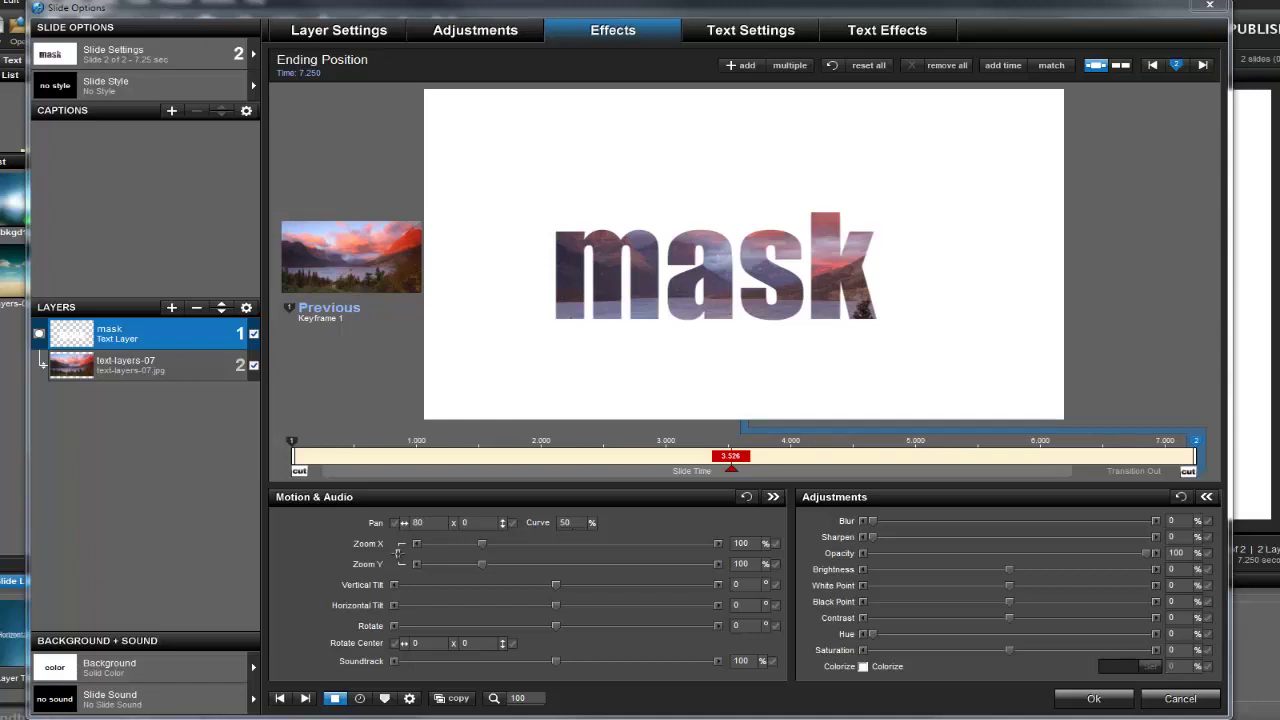
# Step: Change the mask text to 'travel' in Mission Script font at size 150
pyautogui.press('space')
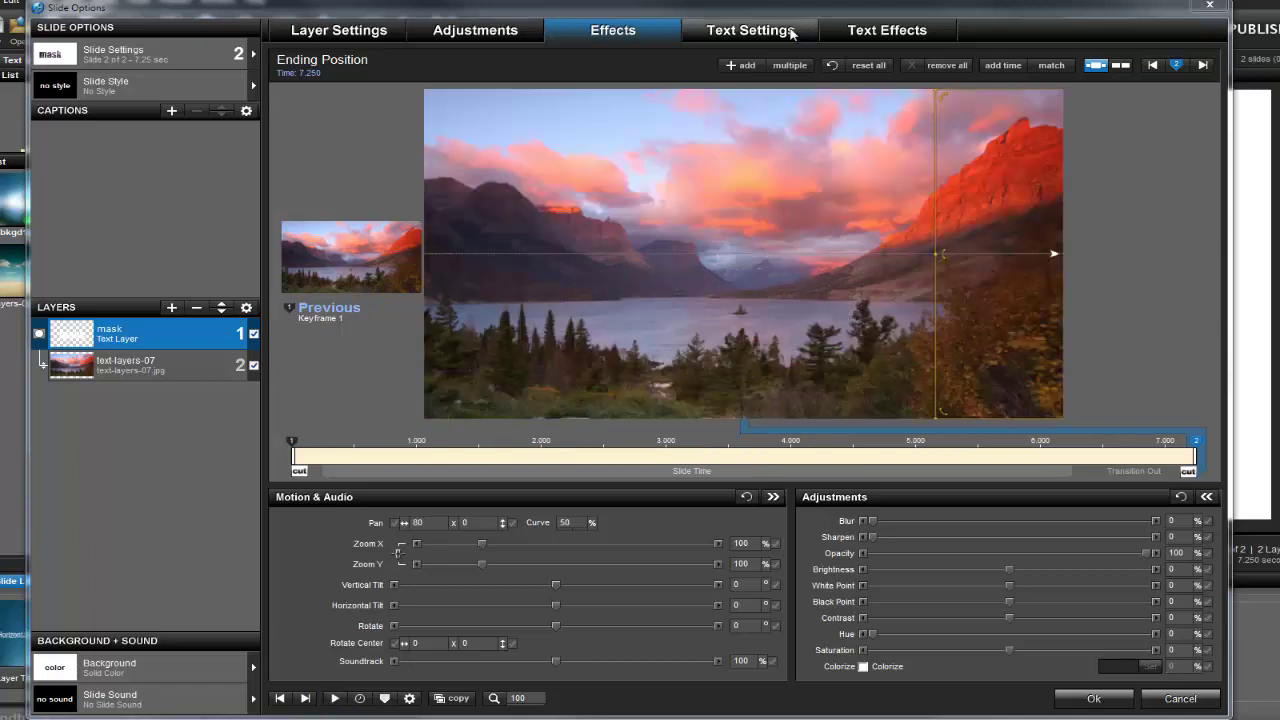
pyautogui.click(791, 33)
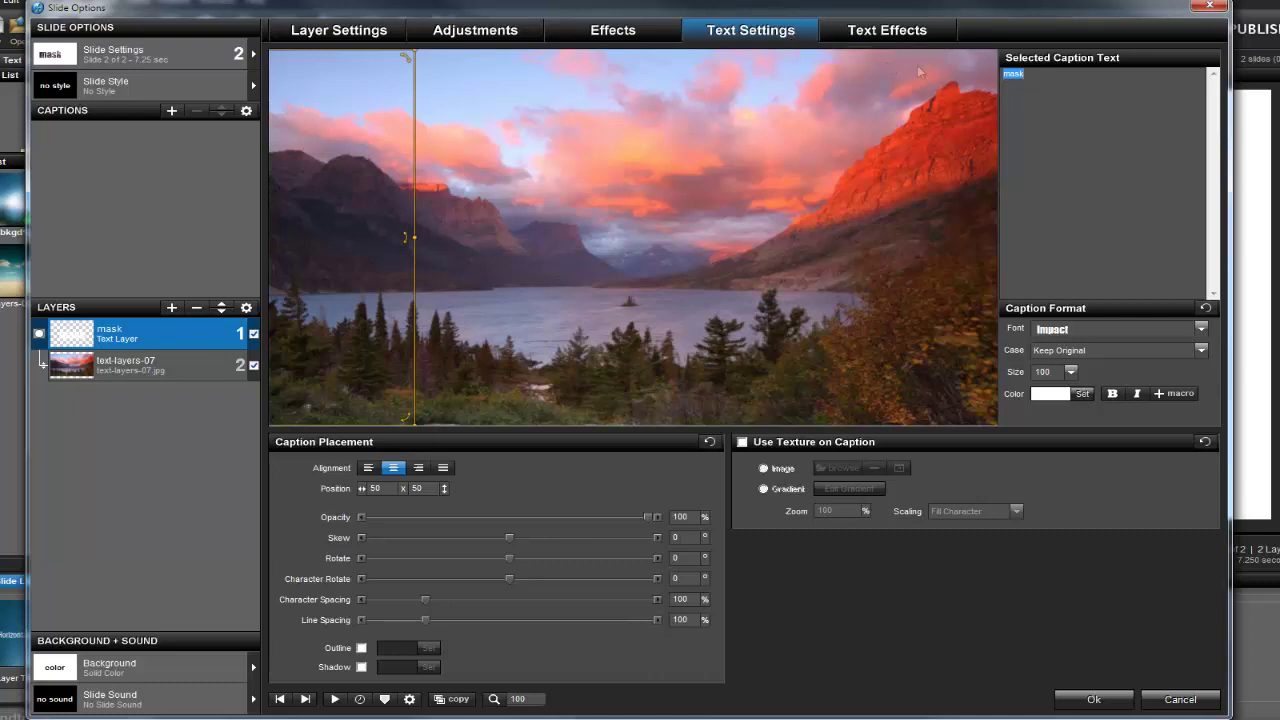
pyautogui.write('travel')
pyautogui.click(1115, 328)
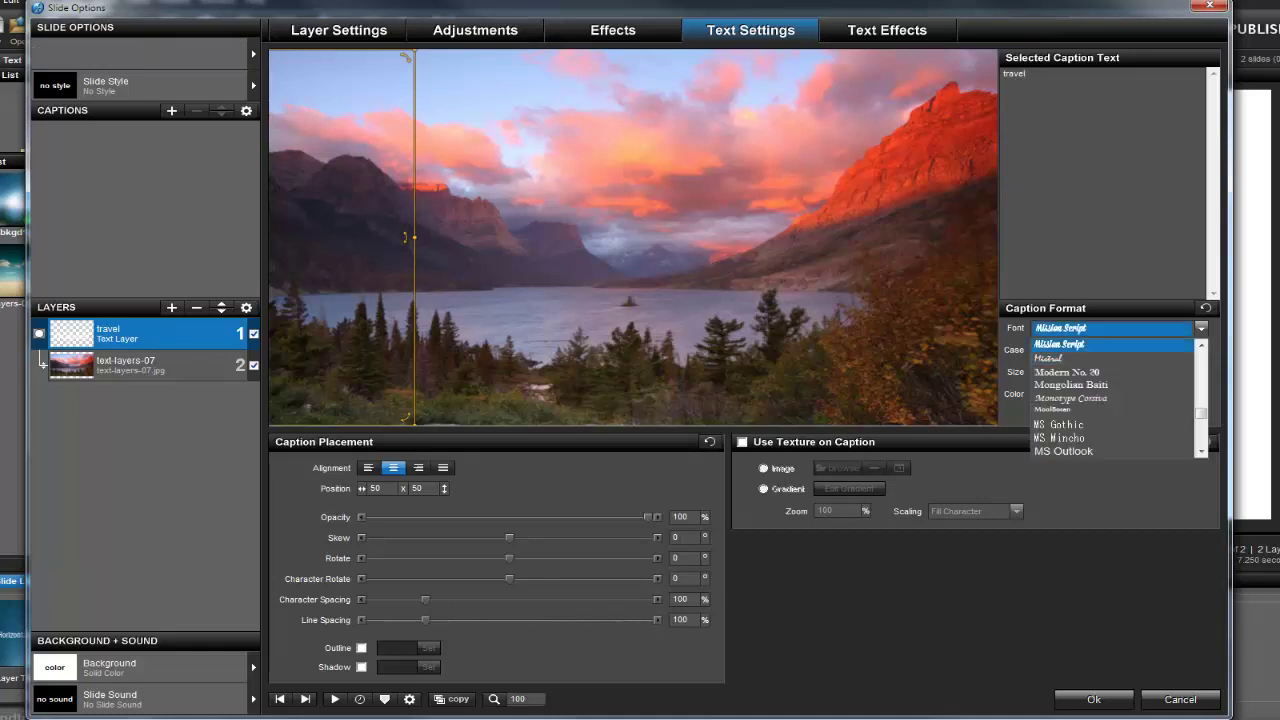
pyautogui.press('Return')
pyautogui.click(1045, 371)
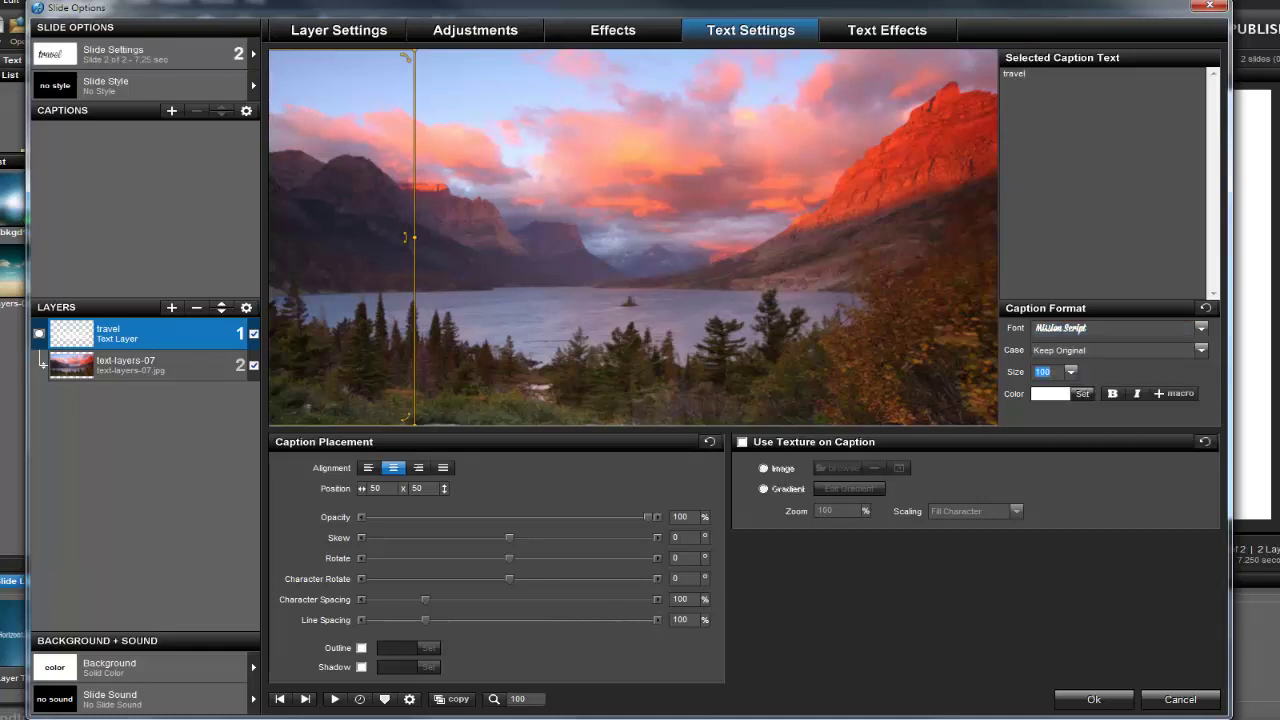
pyautogui.write('150')
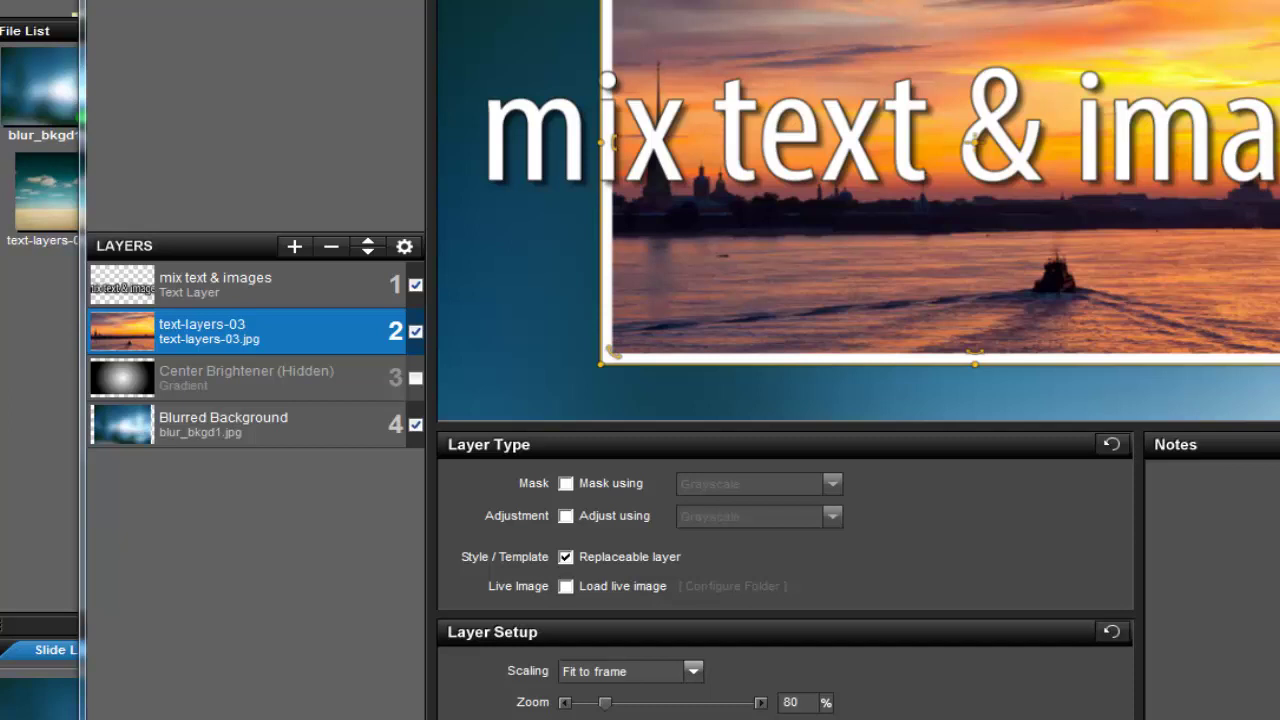
# Step: Drag the 'mix text & images' layer below the text-layers-03 sunset image in the Layers list
pyautogui.moveTo(140, 285); pyautogui.dragTo(152, 355)
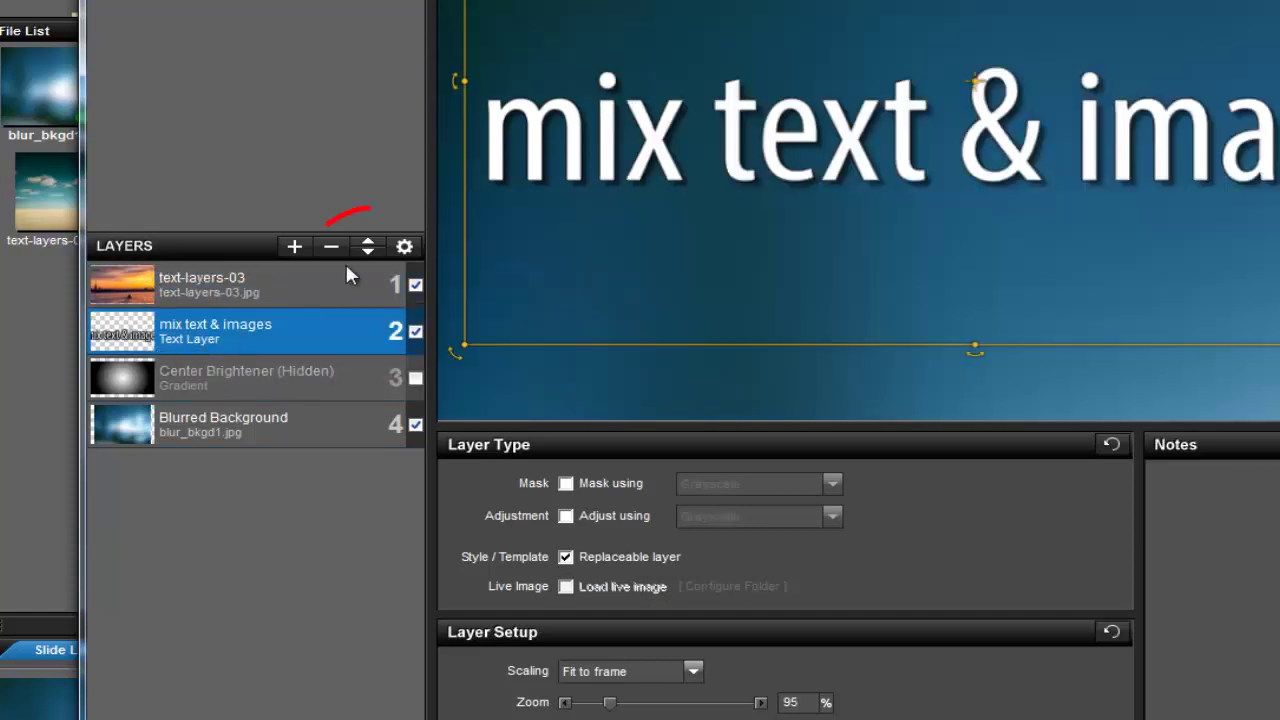